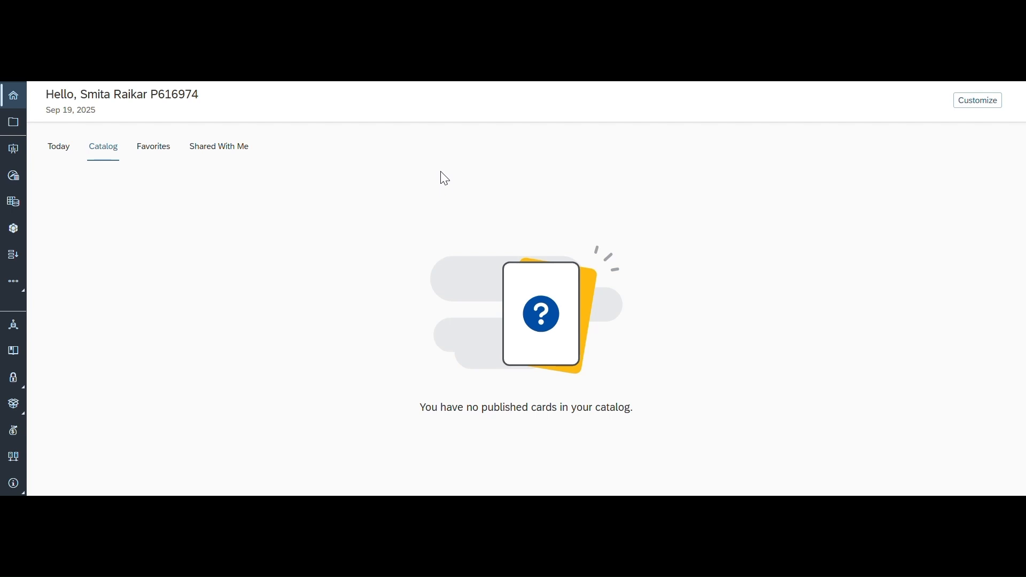
- Open the PMDemoValidationRules story and switch it to edit mode
left_click(14, 151)
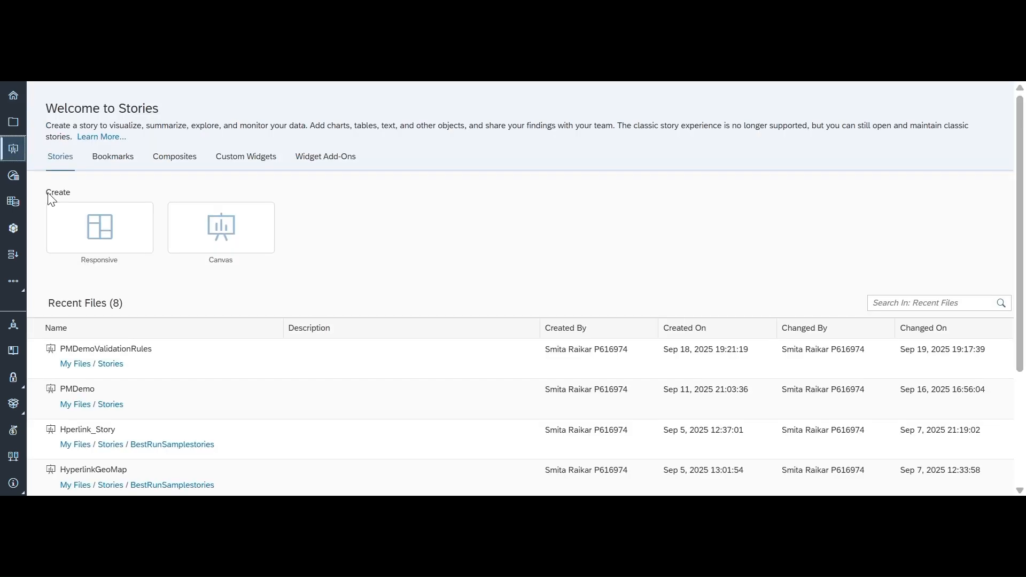
left_click(120, 350)
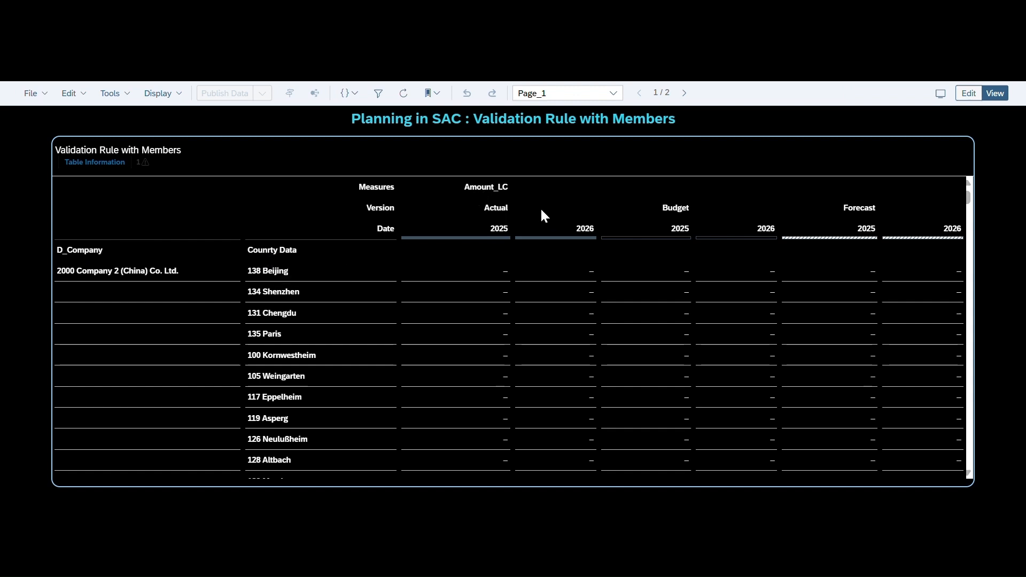
left_click(971, 94)
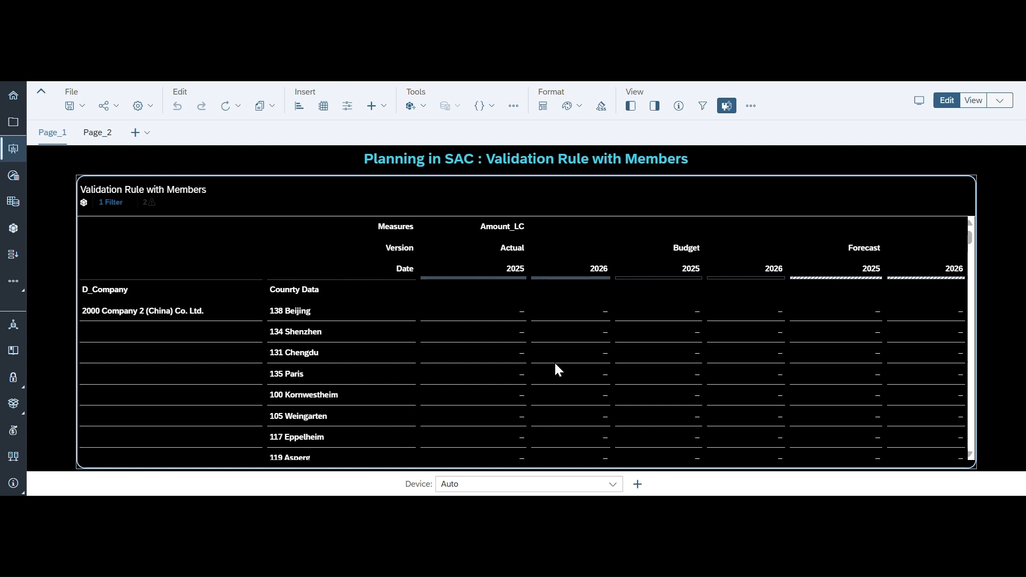
- Show the builder settings of the Validation Rule with Members table and inspect the options of its D_Company and Counrty Data row dimensions
left_click(654, 105)
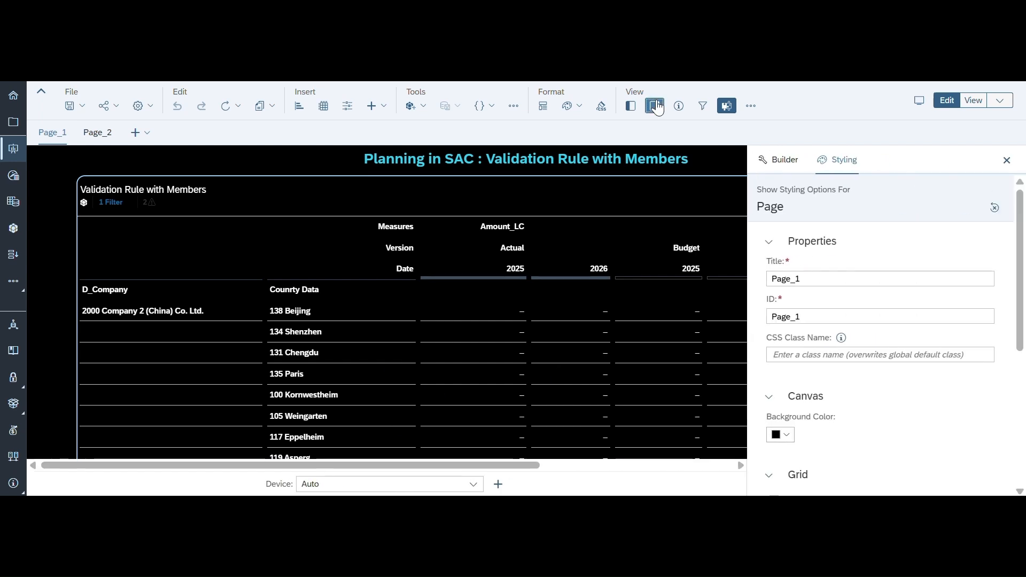
left_click(783, 164)
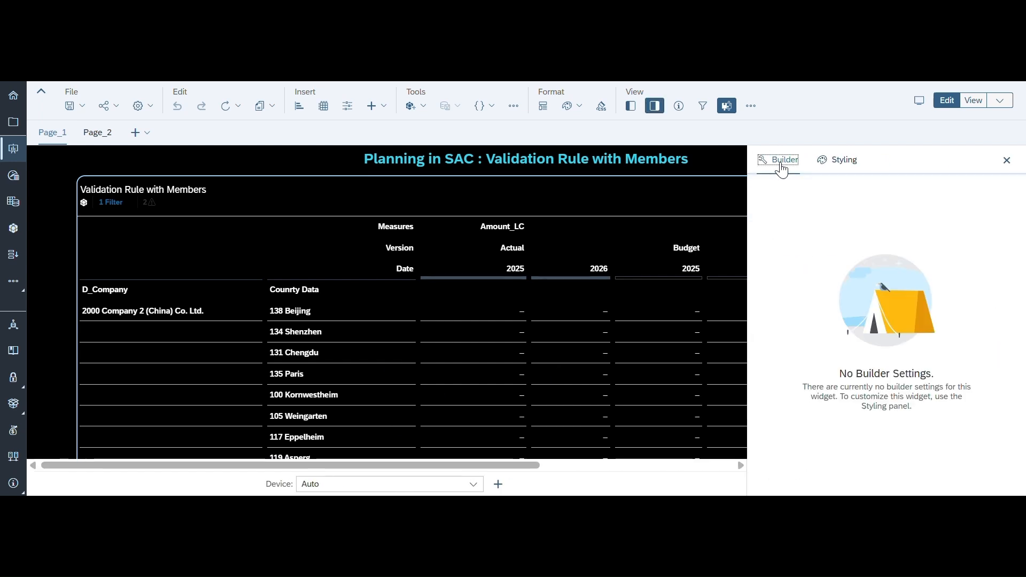
left_click(665, 192)
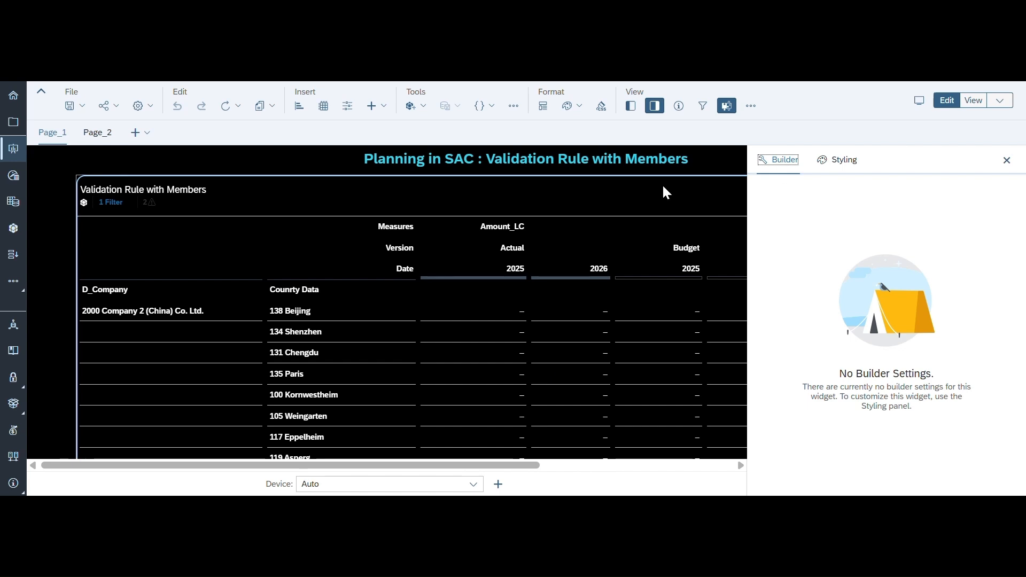
scroll(882, 373, "down", 2)
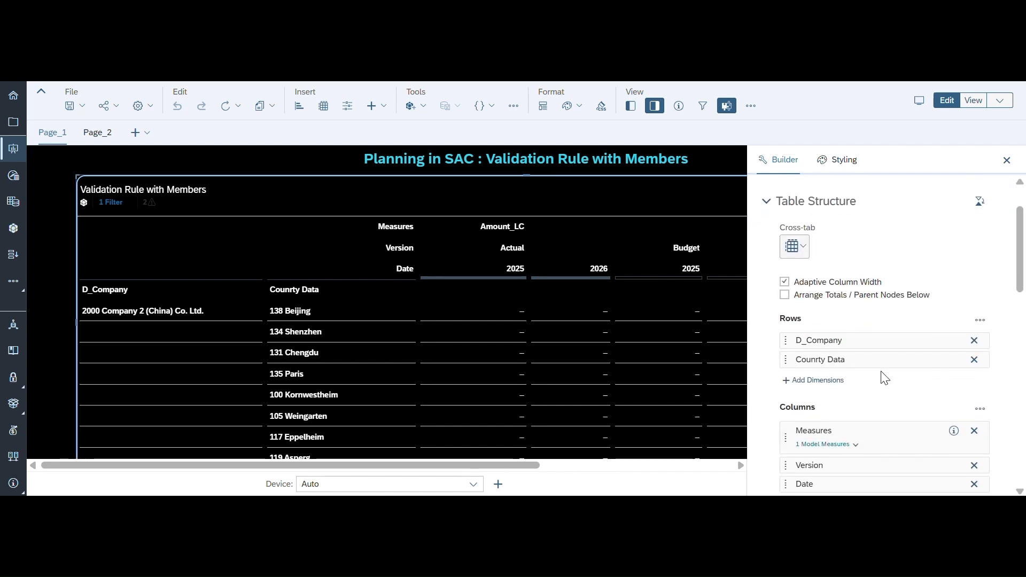
left_click(934, 324)
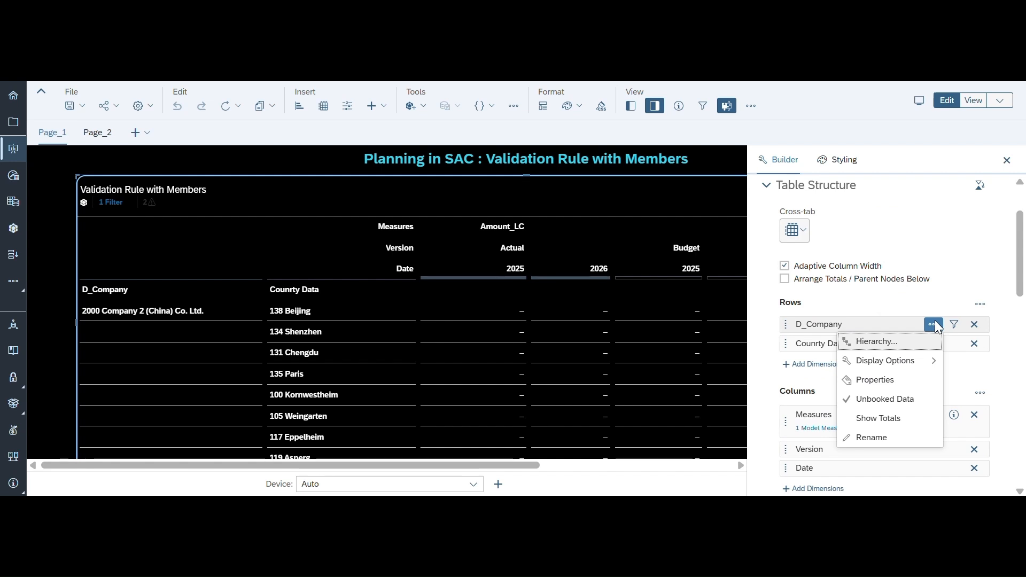
left_click(932, 311)
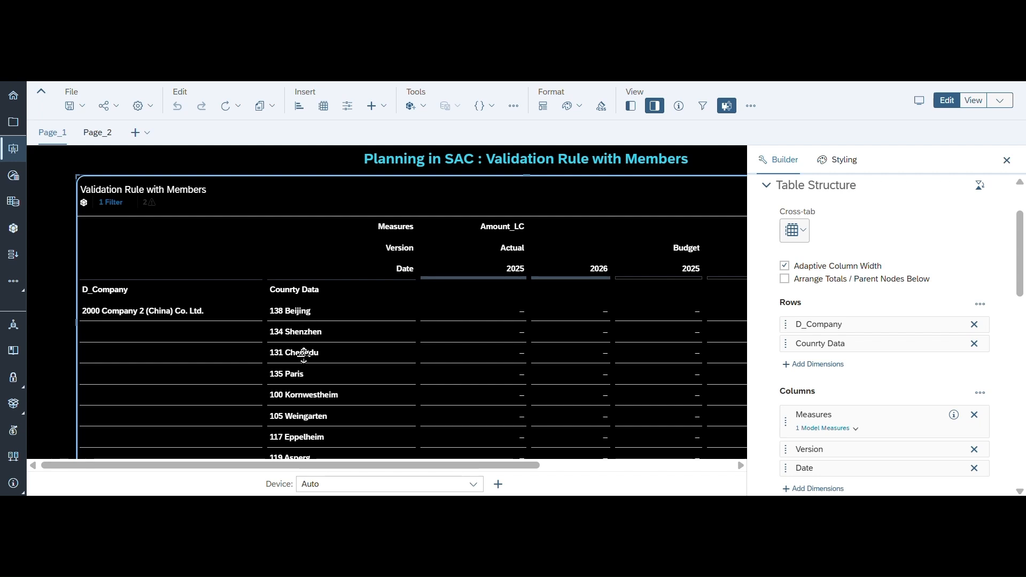
- Examine which Counrty Data members the table lists under each company, and close the builder settings for a full-width view
scroll(303, 359, "down", 1)
scroll(303, 361, "down", 15)
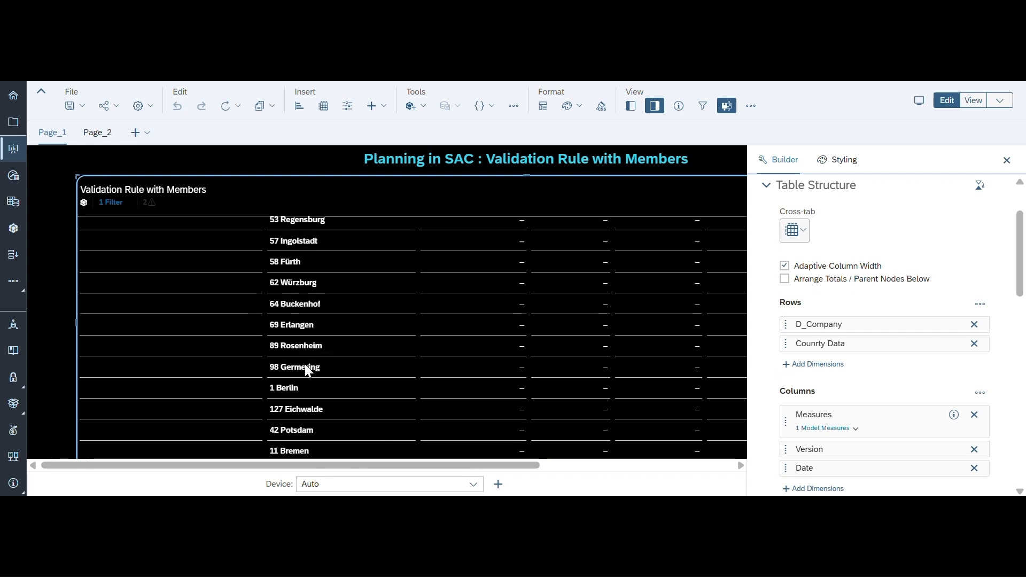
scroll(305, 364, "down", 15)
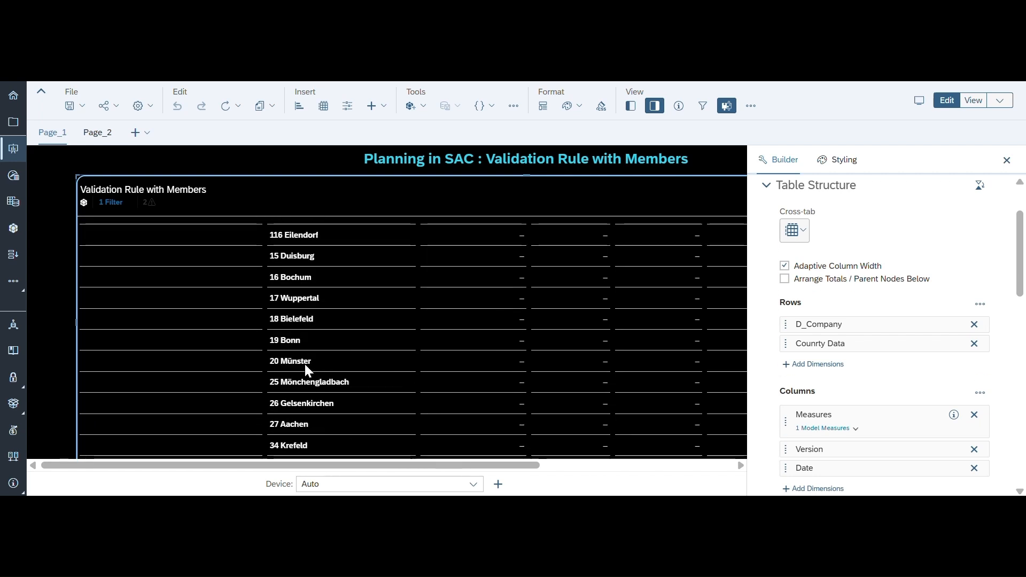
scroll(306, 369, "down", 15)
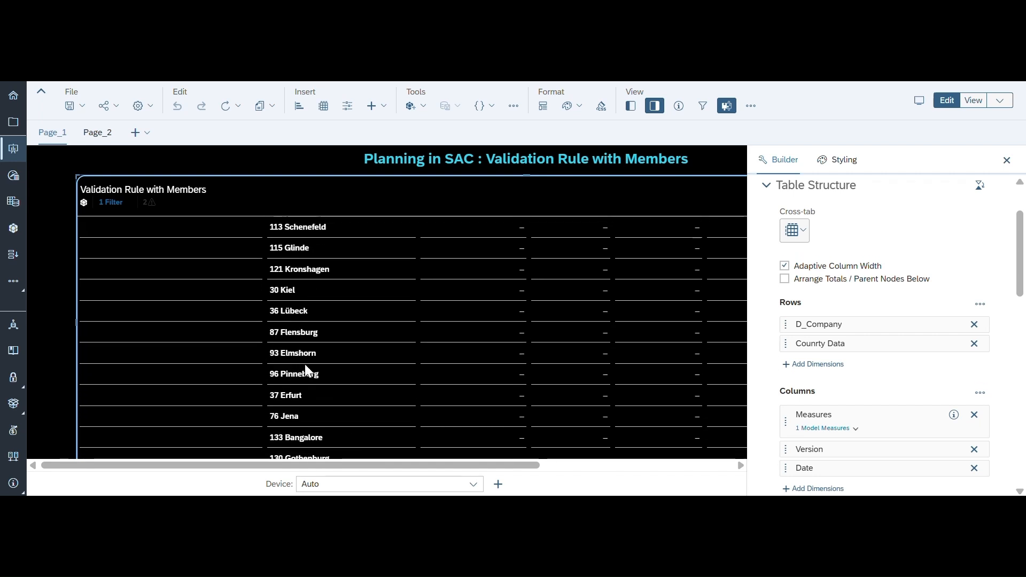
scroll(304, 364, "down", 15)
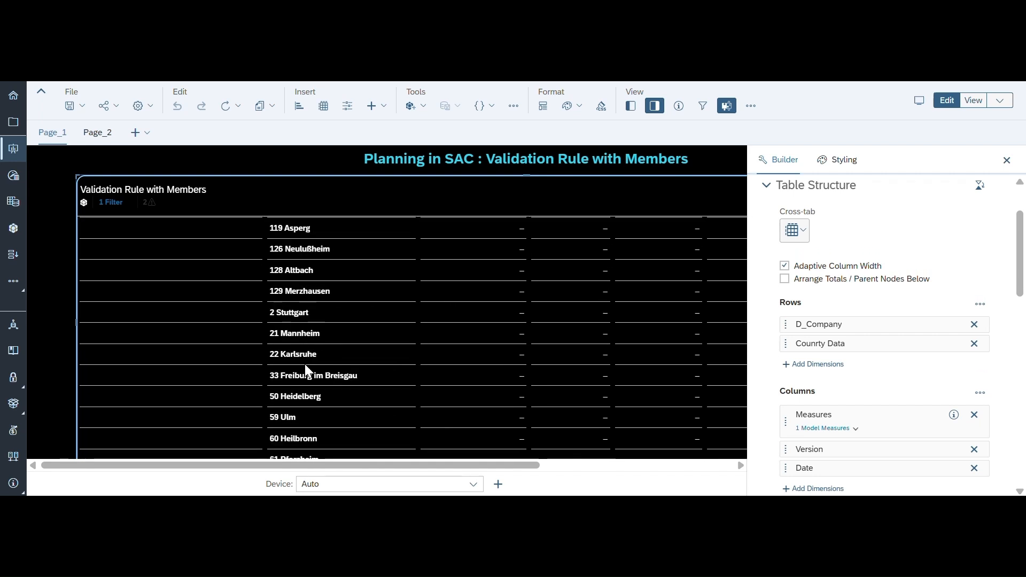
scroll(305, 364, "down", 10)
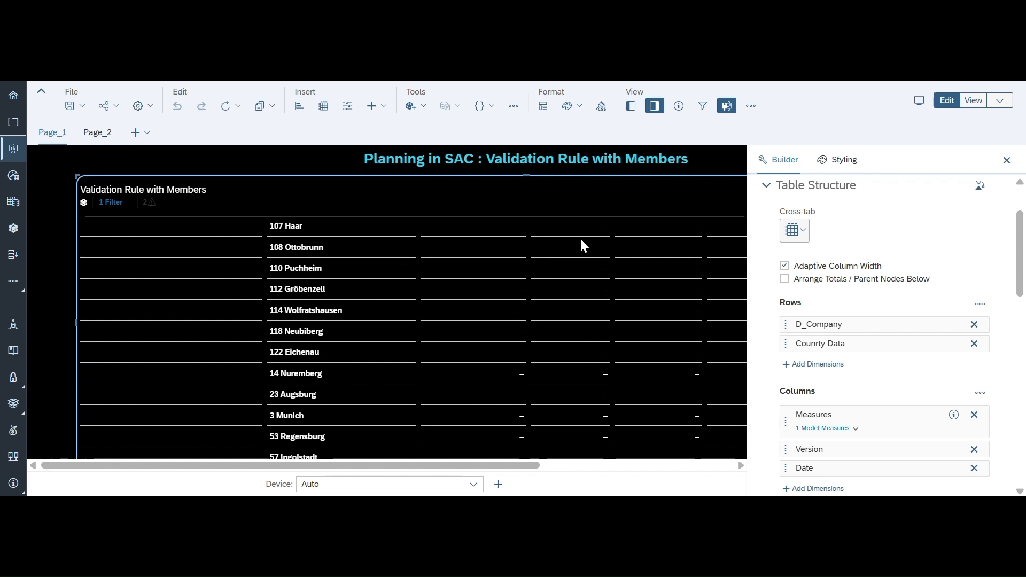
left_click(1007, 160)
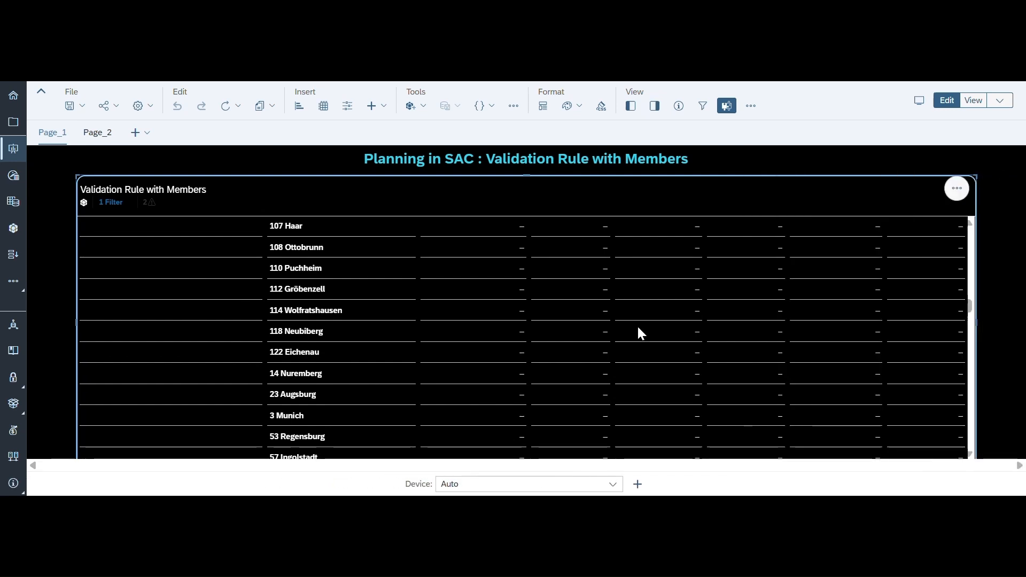
scroll(406, 364, "up", 10)
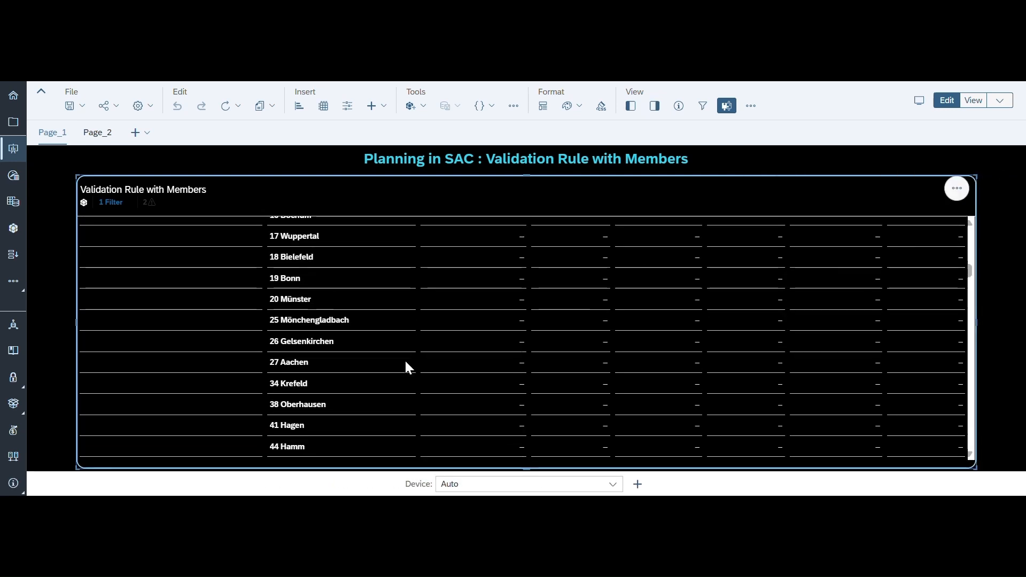
scroll(406, 365, "up", 10)
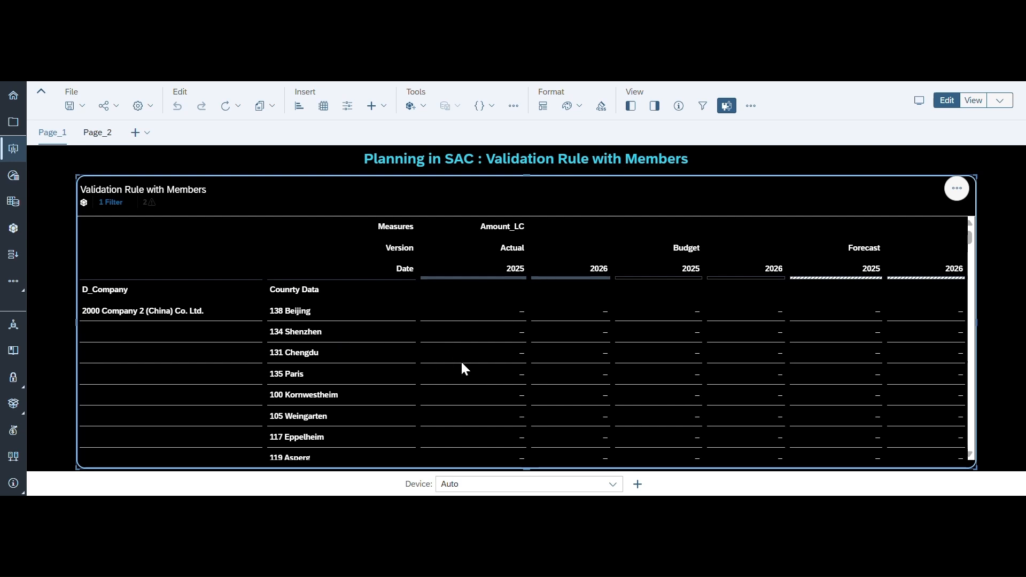
- Check that the Actual 2025 cells for 135 Paris and 134 Shenzhen can be opened for data entry
left_click(483, 374)
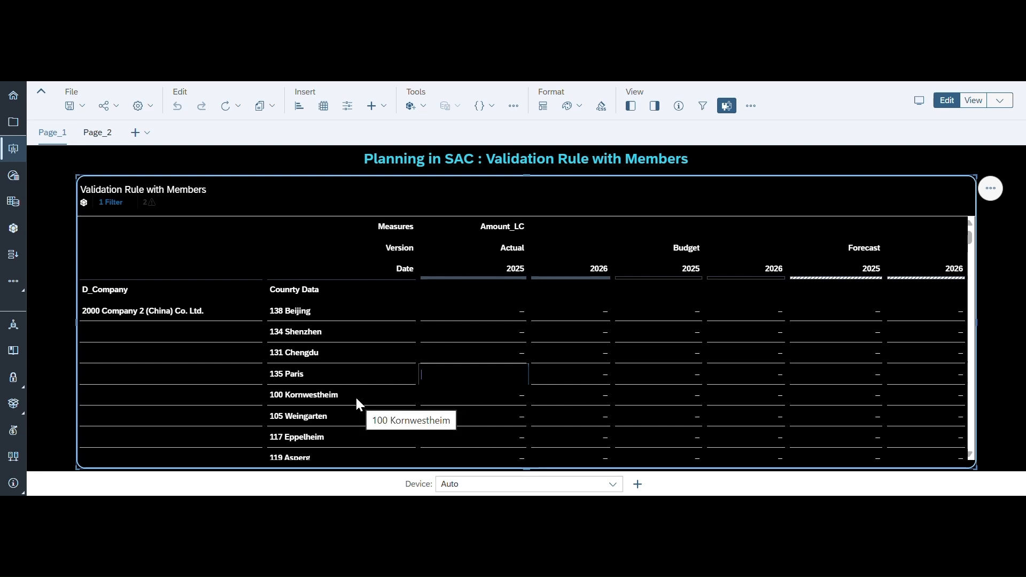
left_click(437, 335)
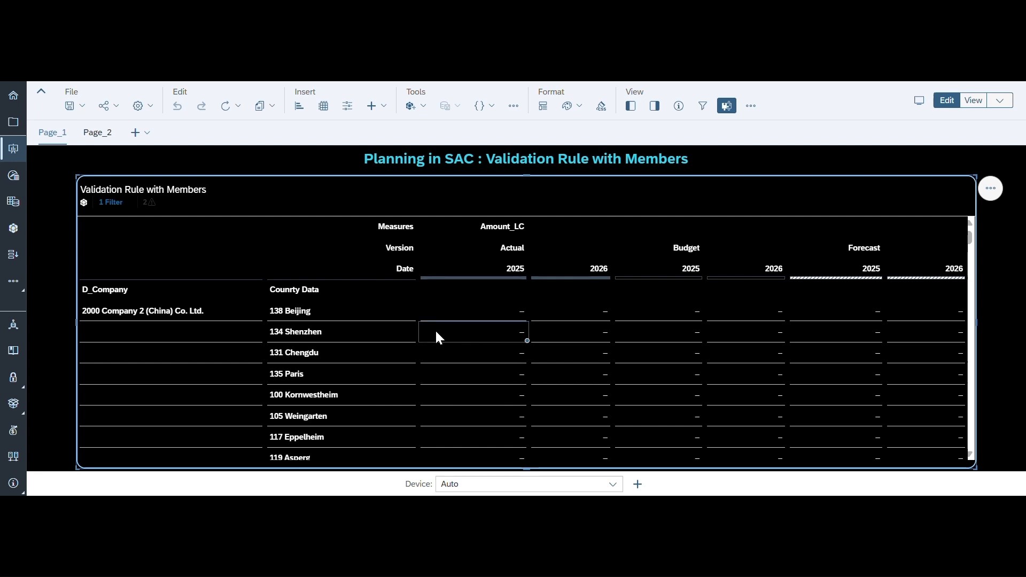
double_click(435, 329)
- Hide the 135 Paris, 100 Kornwestheim and 105 Weingarten rows in the table and look over the remaining members
right_click(294, 372)
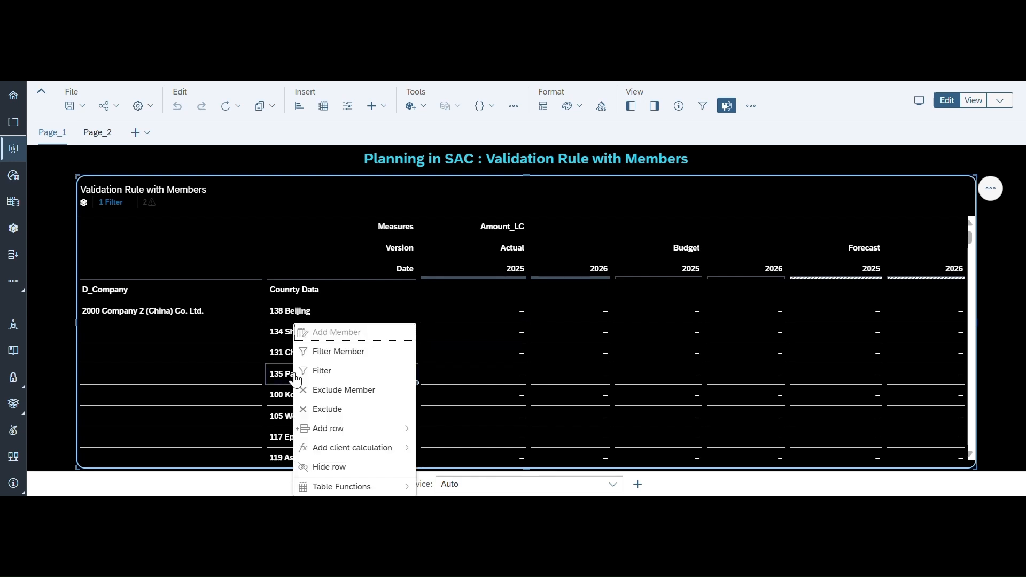
left_click(331, 468)
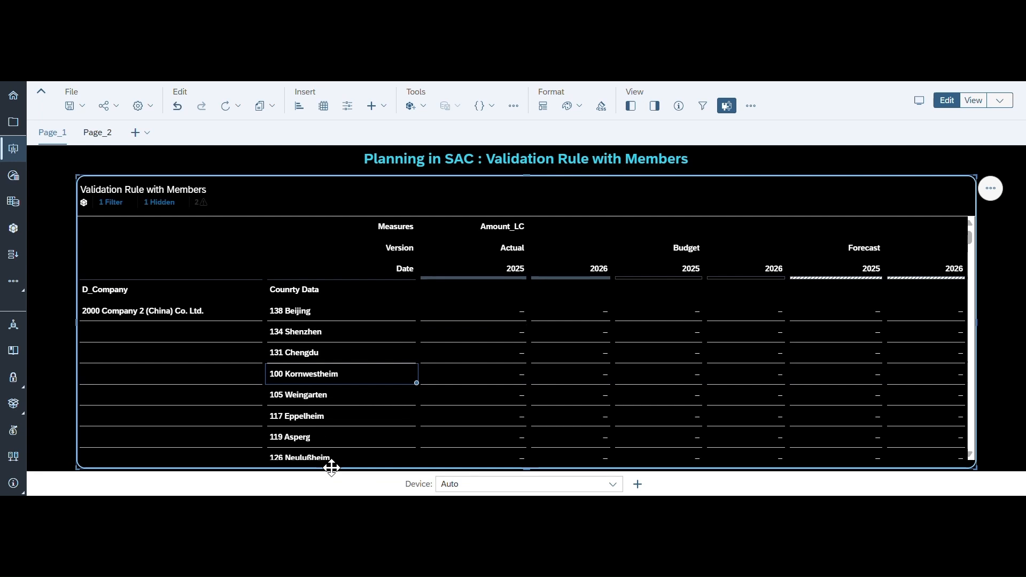
right_click(303, 371)
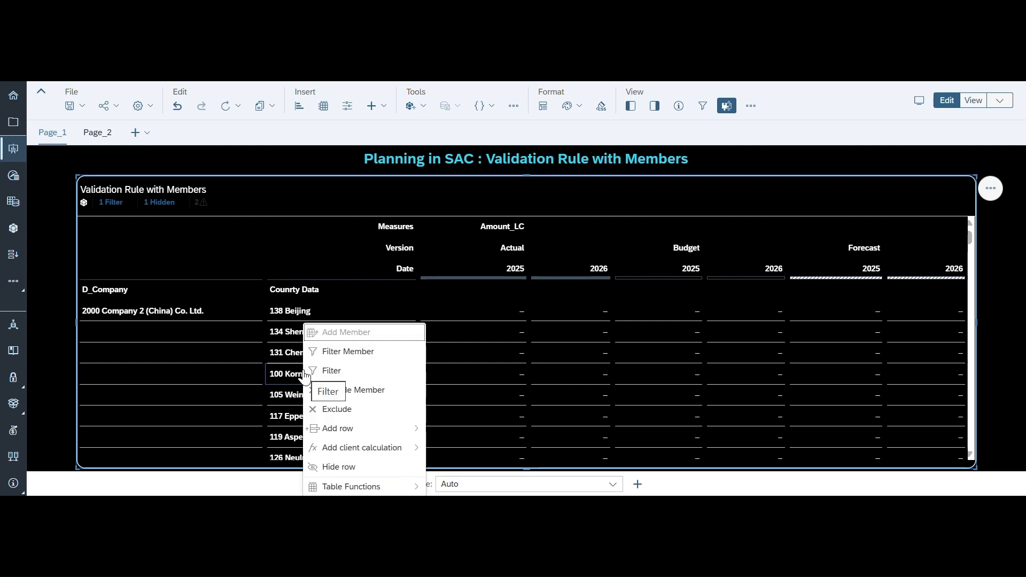
left_click(335, 468)
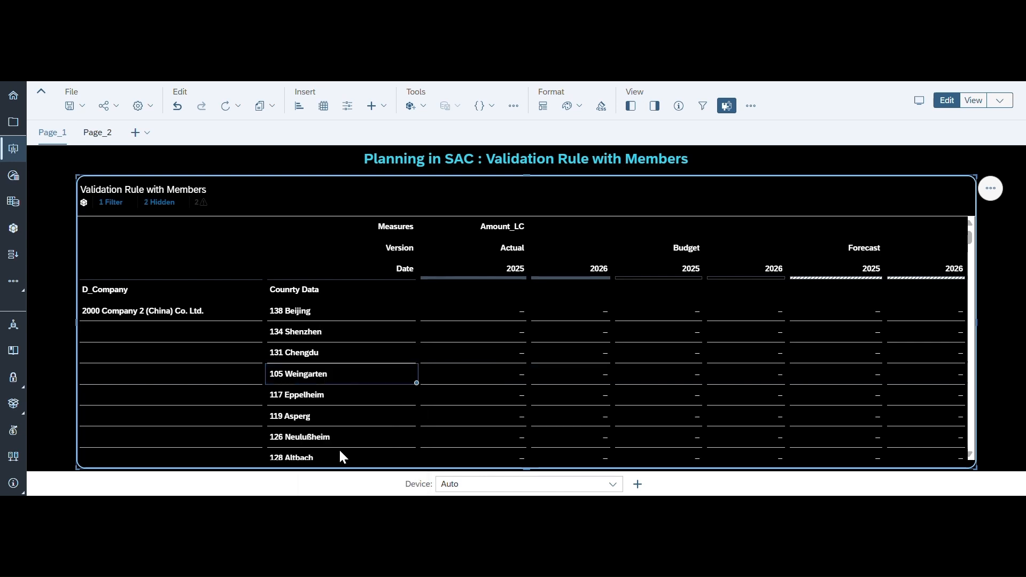
right_click(305, 373)
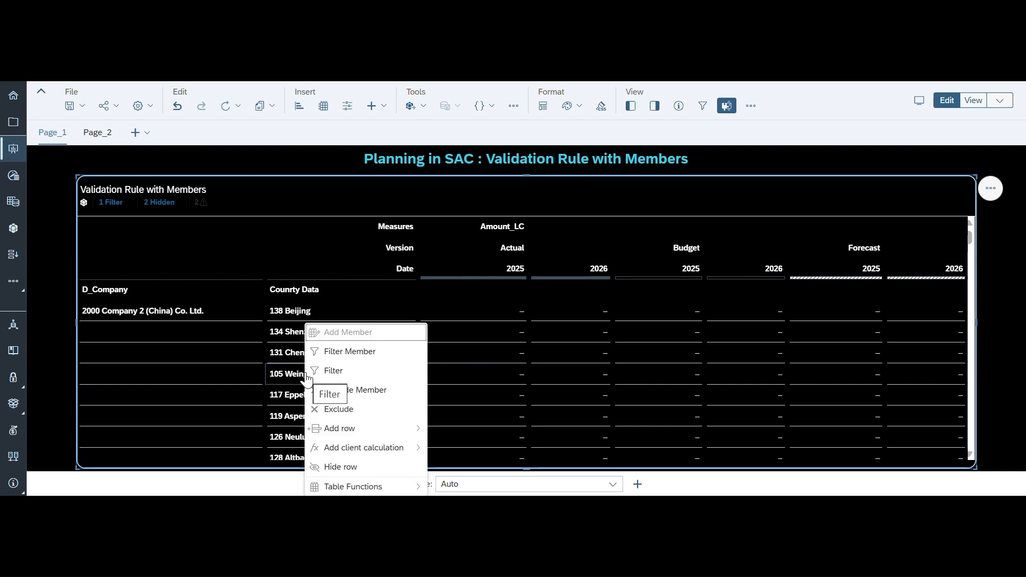
left_click(345, 469)
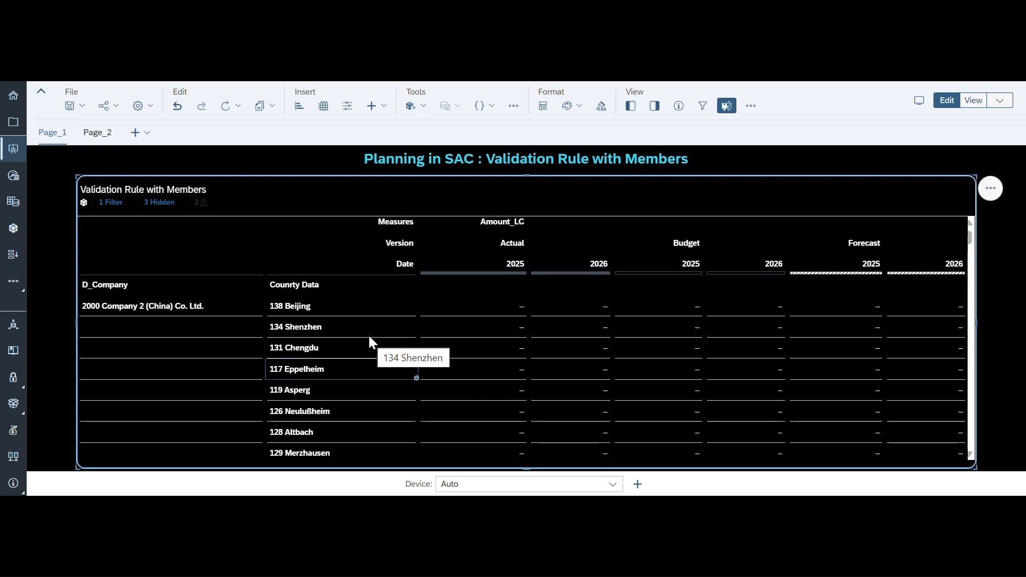
scroll(369, 335, "down", 3)
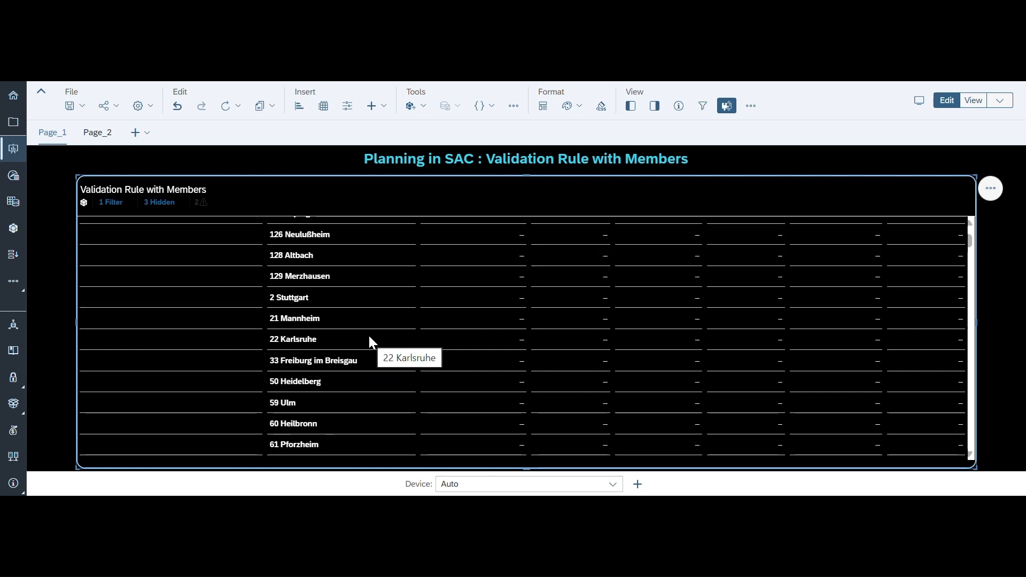
scroll(369, 336, "up", 3)
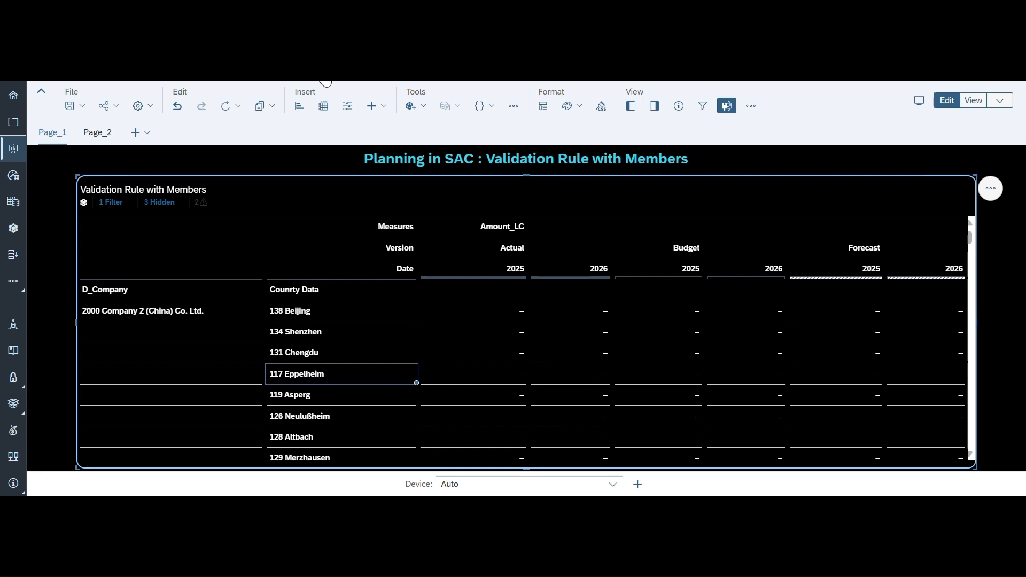
- Leave the story for the Stories start page, saving the unsaved changes
left_click(324, 77)
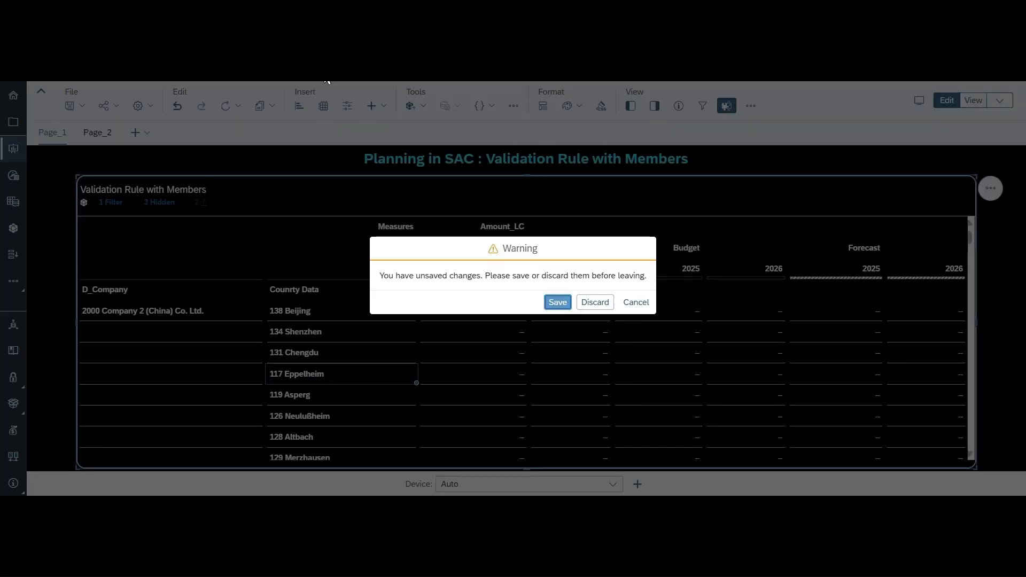
left_click(557, 303)
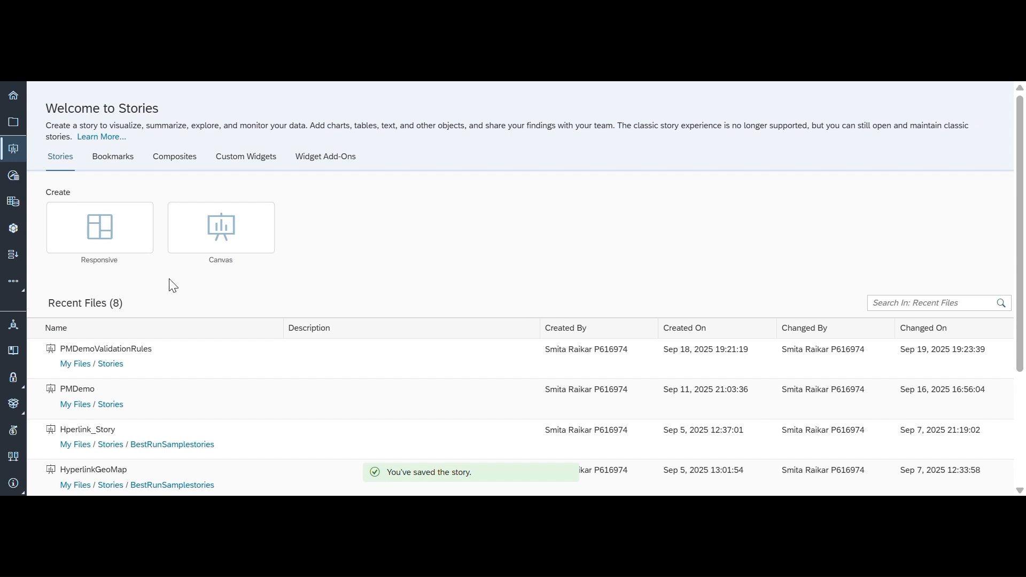
- Open the PM_Demo_ValidationRules model, dismissing its spatial data warnings, to review its dimensions, and return to the model list
left_click(15, 228)
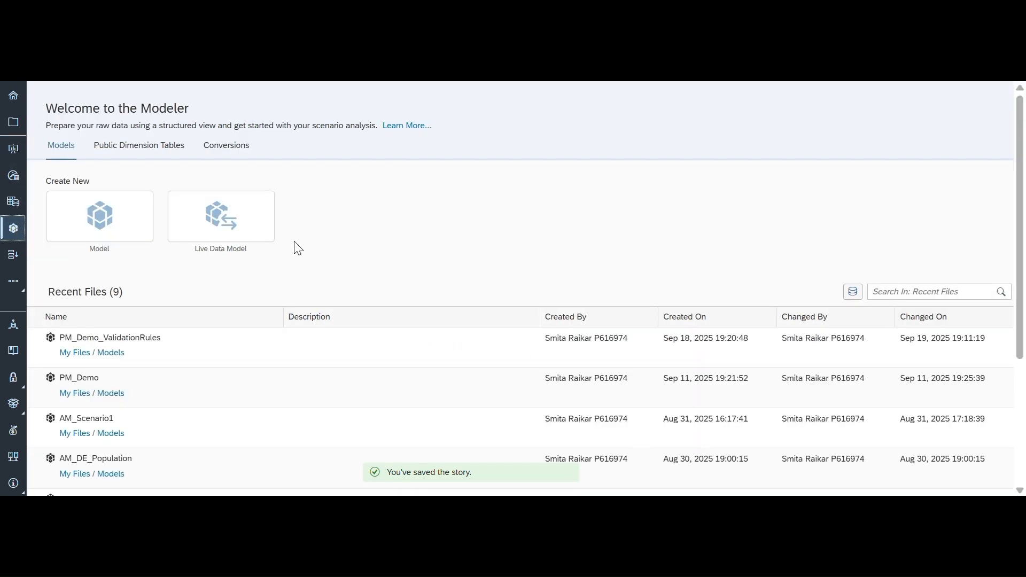
left_click(112, 337)
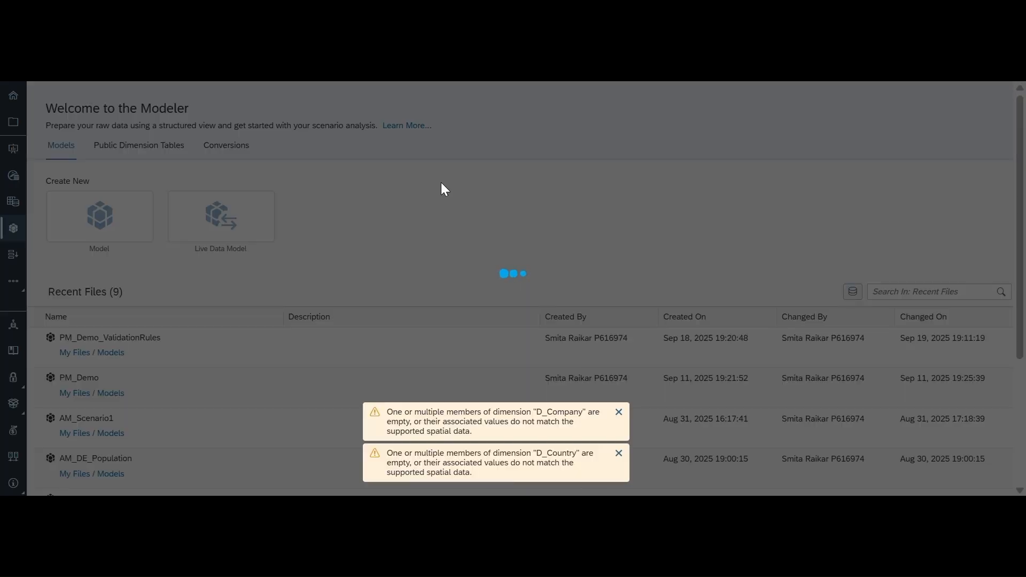
left_click(618, 416)
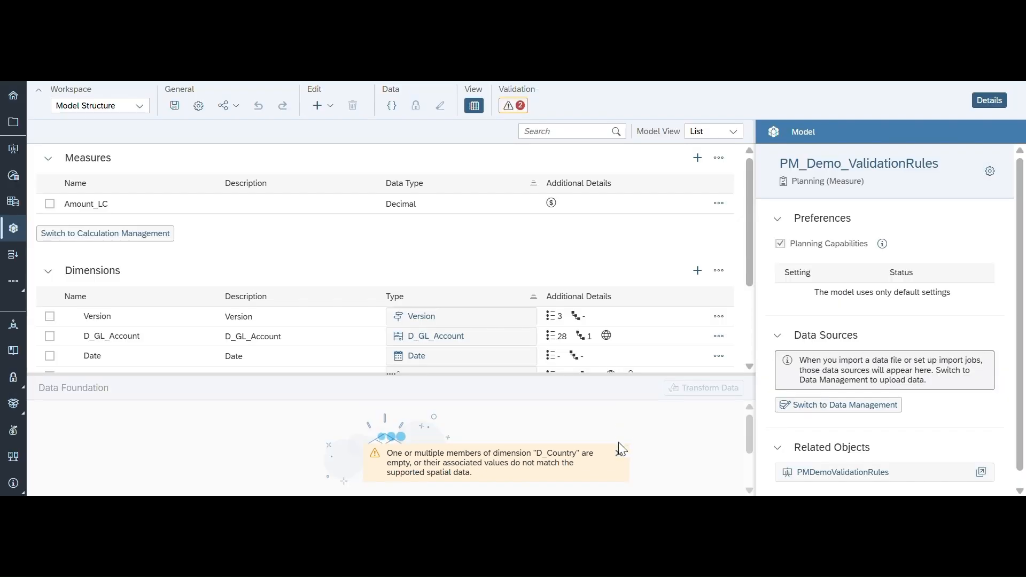
left_click(618, 453)
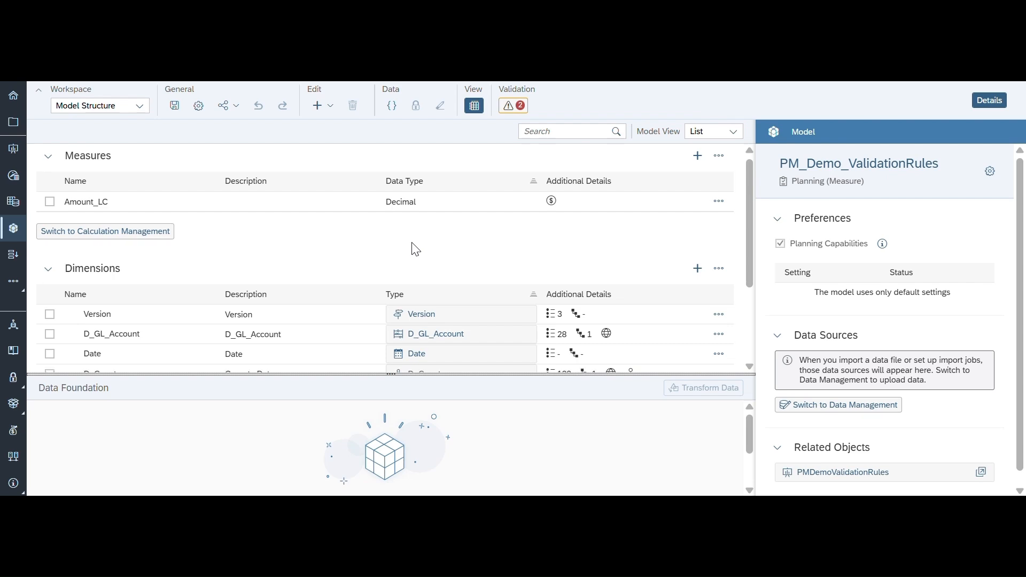
scroll(414, 249, "down", 1)
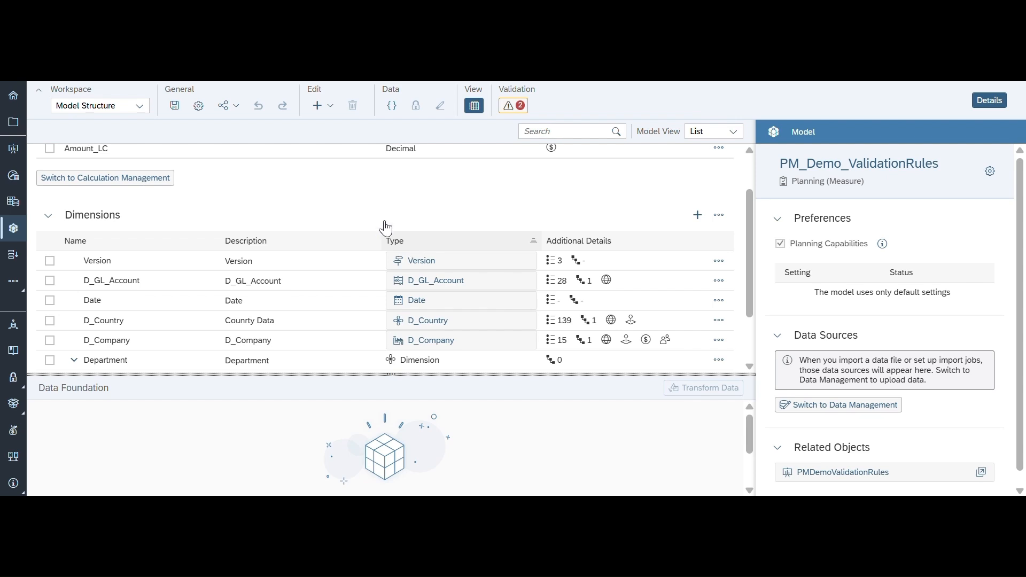
left_click(13, 228)
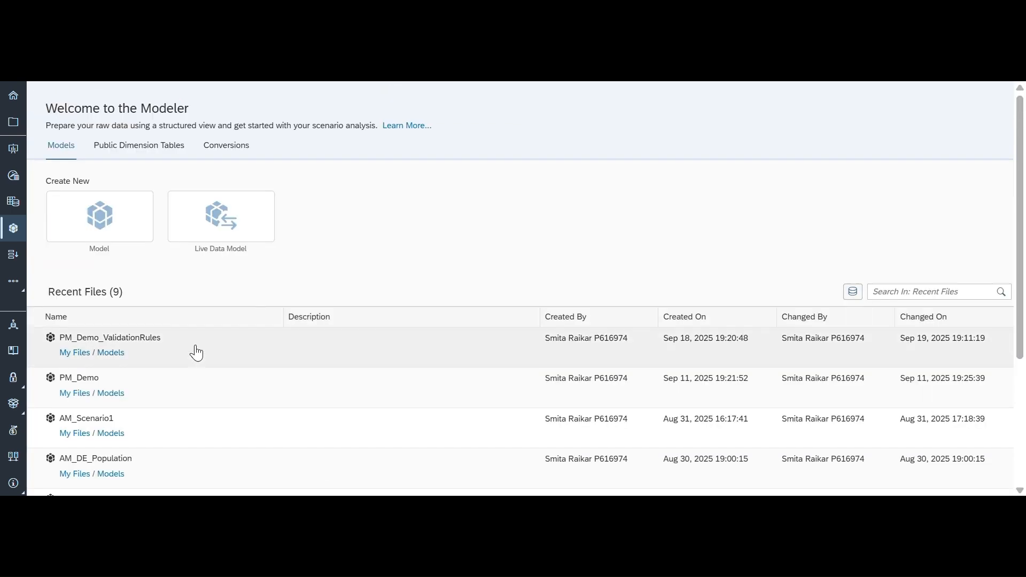
- Open the AM_Scenario1 analytic model from the Models folder and dismiss its two spatial data warnings
left_click(113, 354)
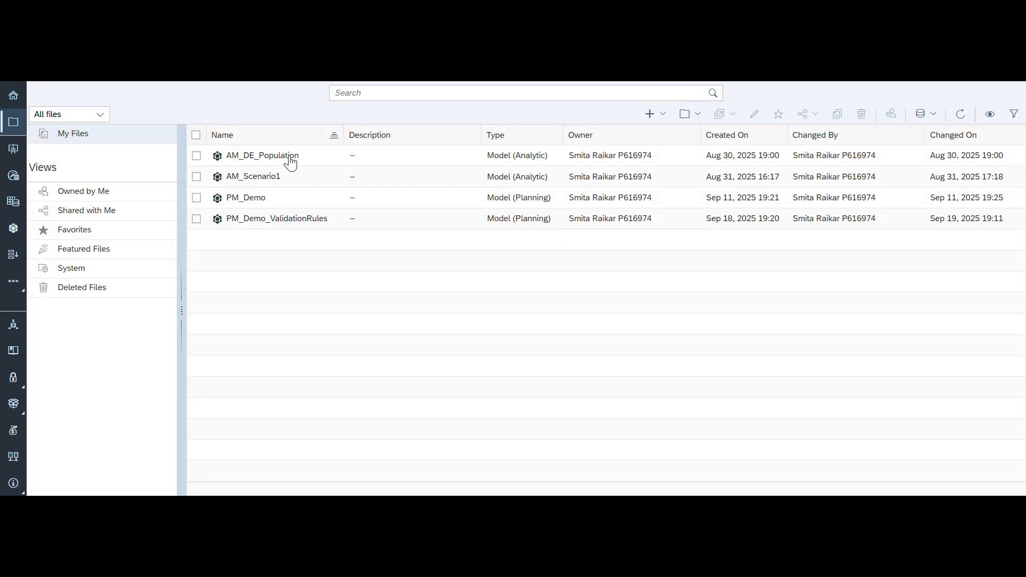
left_click(247, 177)
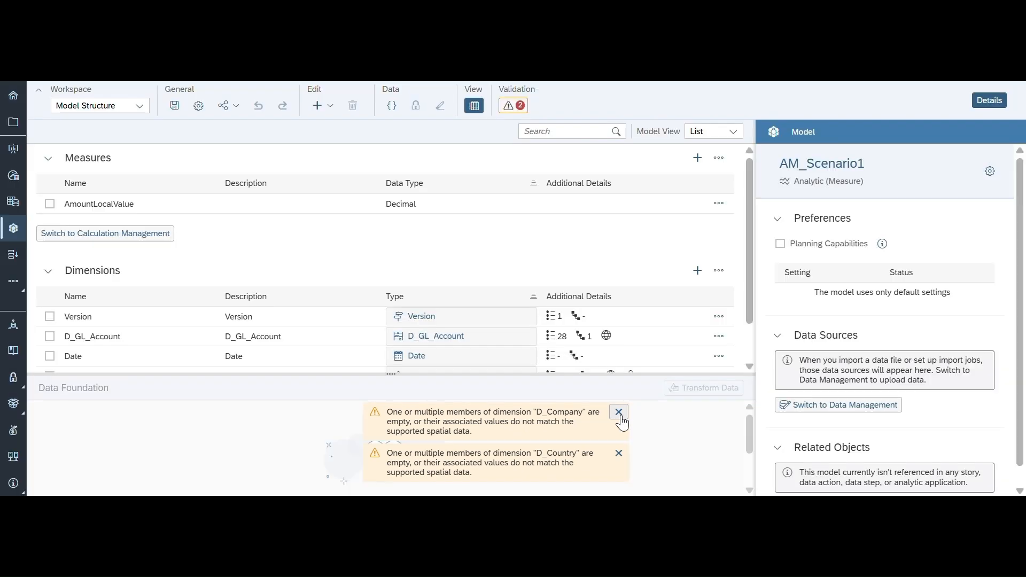
left_click(615, 416)
left_click(617, 454)
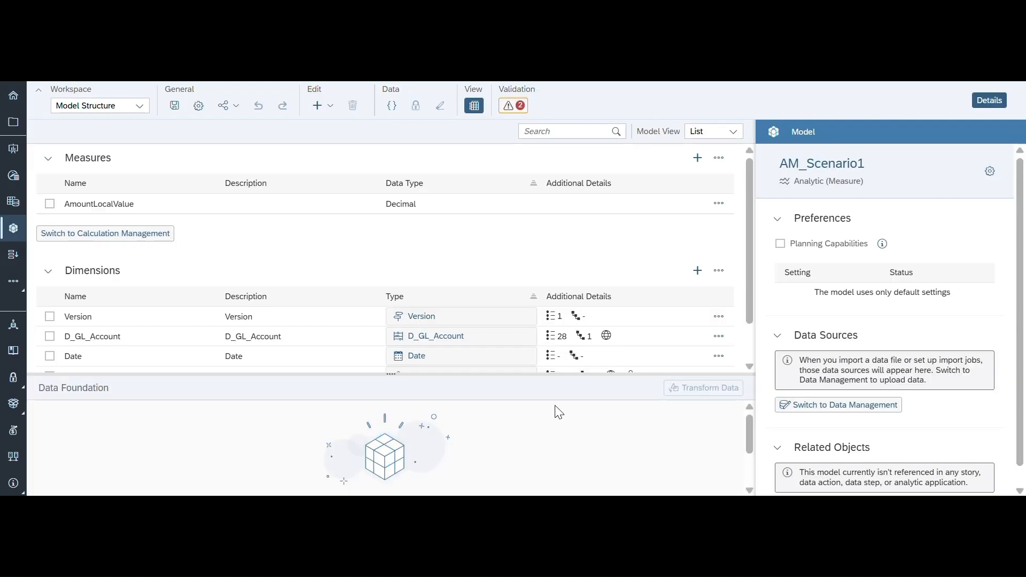
- Try to enable Validation Rules in AM_Scenario1's Access and Privacy settings, and cancel the model settings
left_click(199, 106)
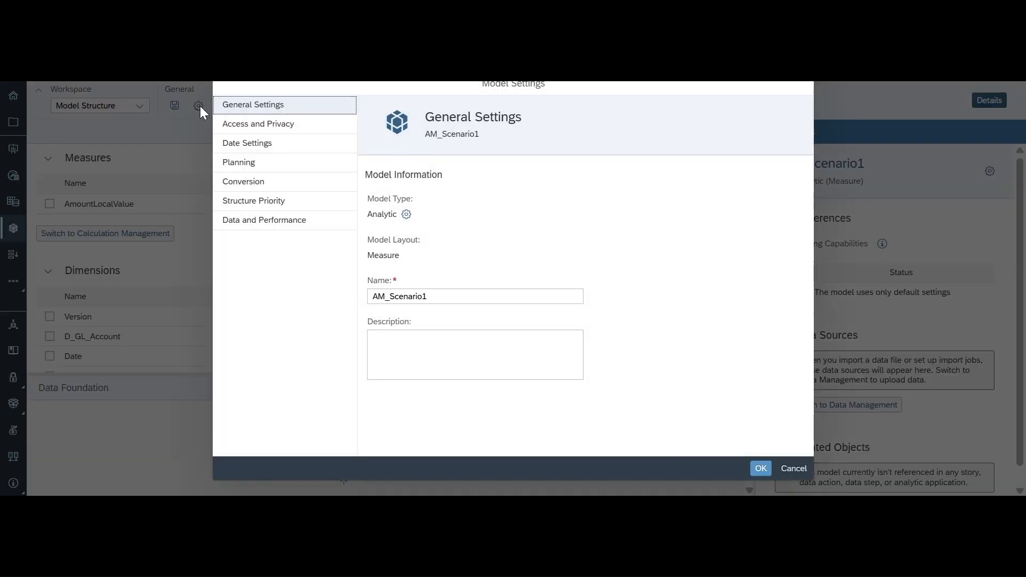
left_click(265, 128)
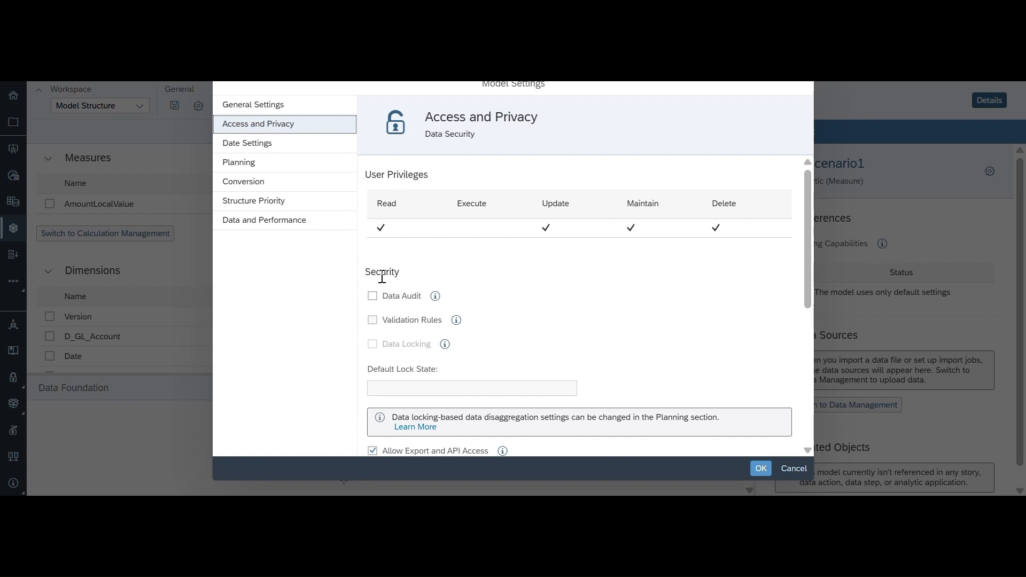
left_click(373, 324)
double_click(402, 327)
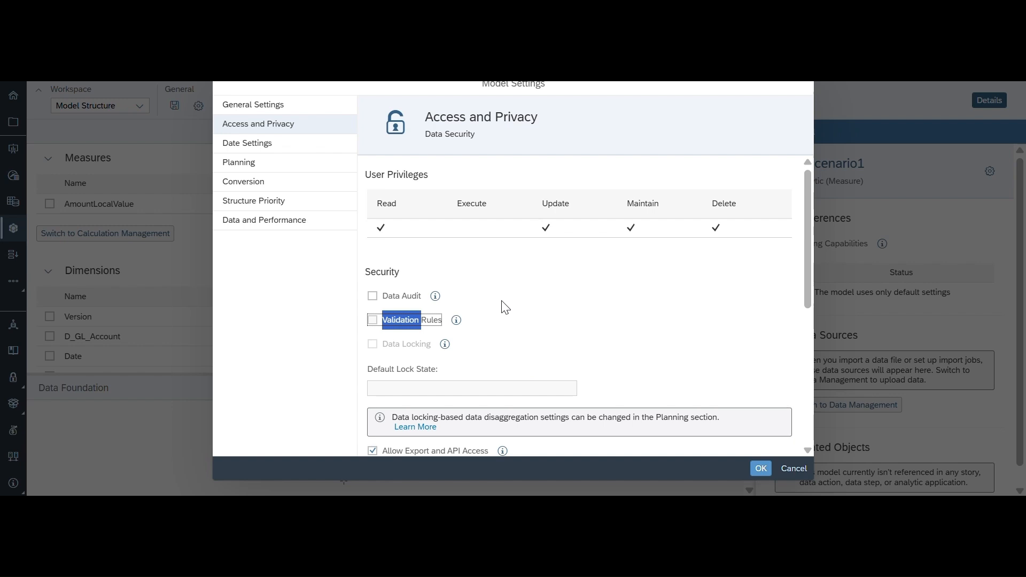
left_click(799, 473)
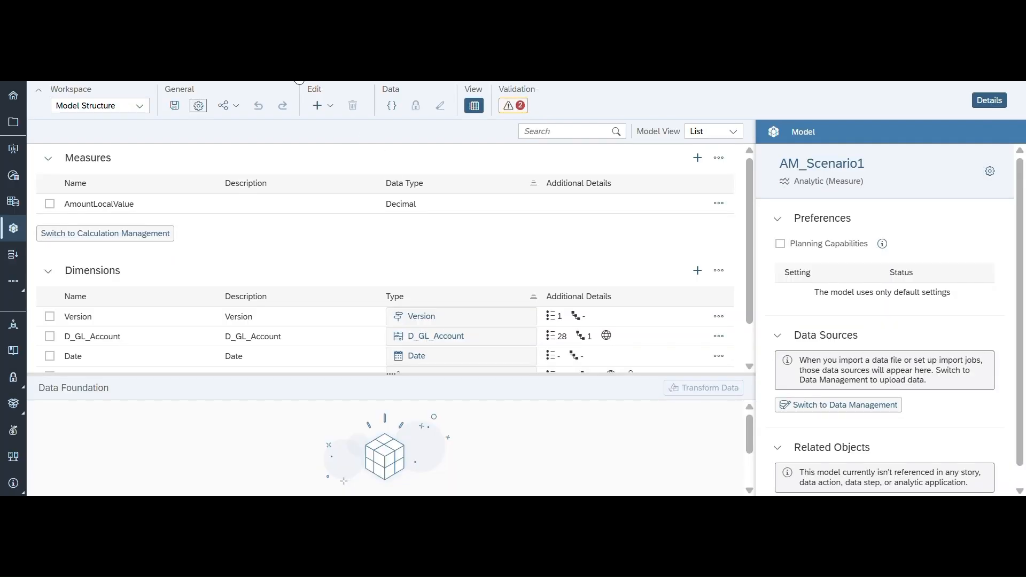
- Leave AM_Scenario1 and open PM_Demo_ValidationRules from the Models folder, dismissing its spatial data warnings, to review its available workspaces
left_click(299, 78)
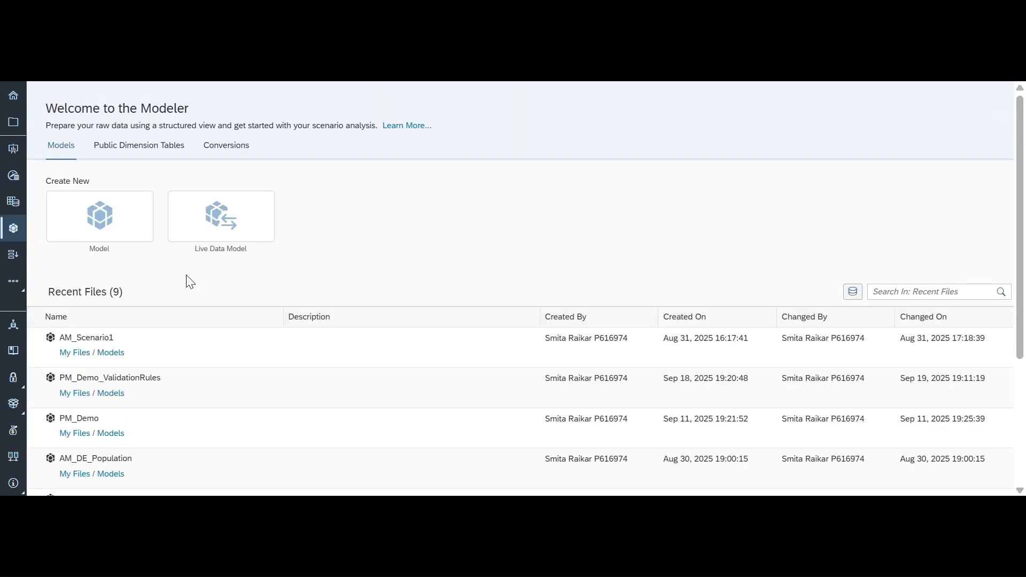
left_click(107, 354)
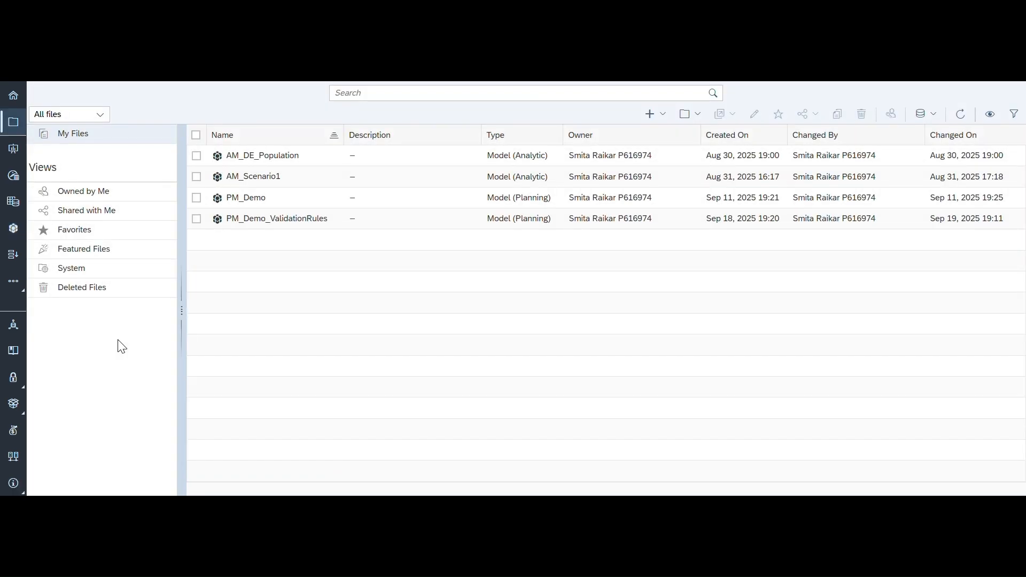
left_click(277, 220)
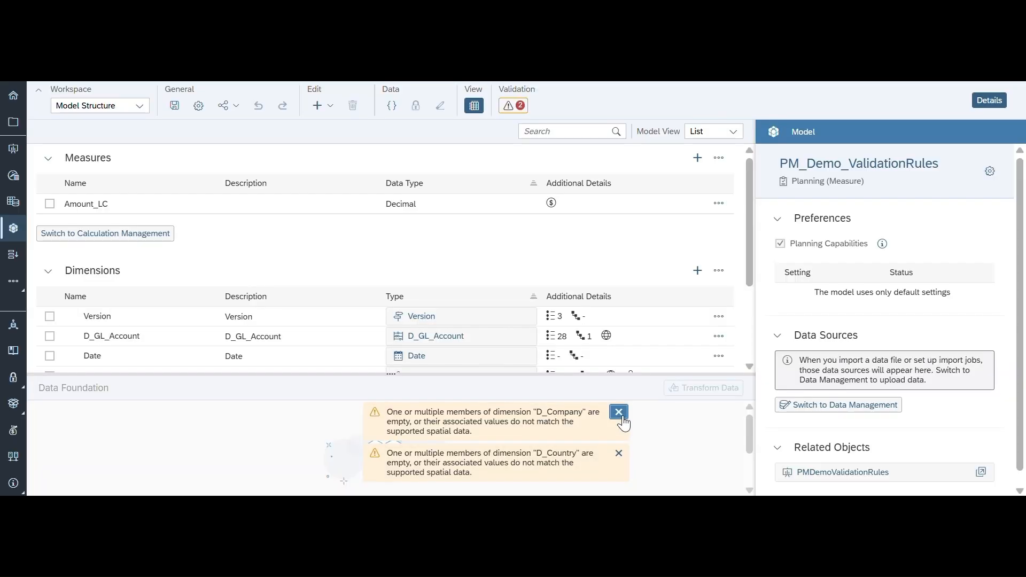
left_click(619, 412)
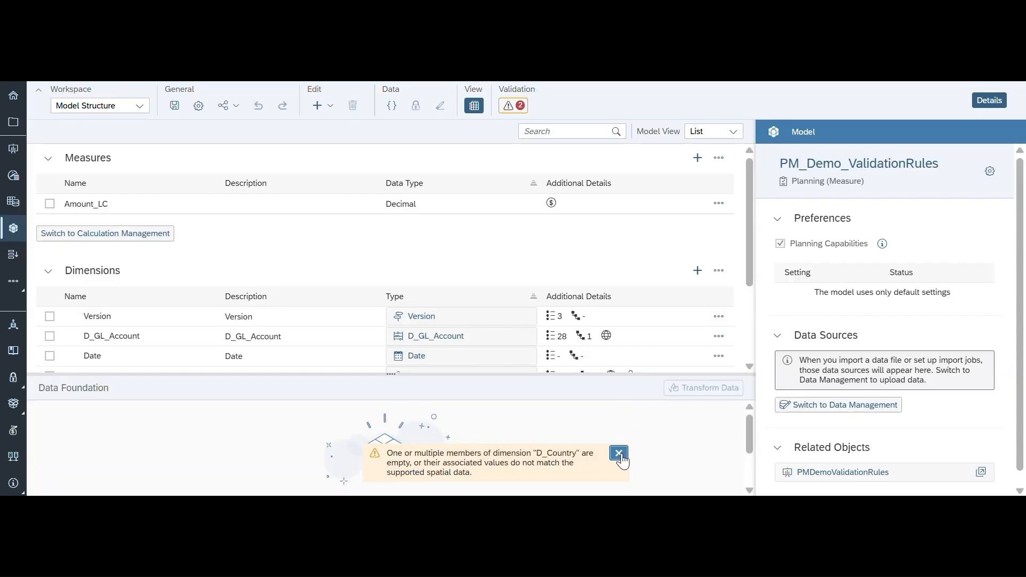
left_click(620, 453)
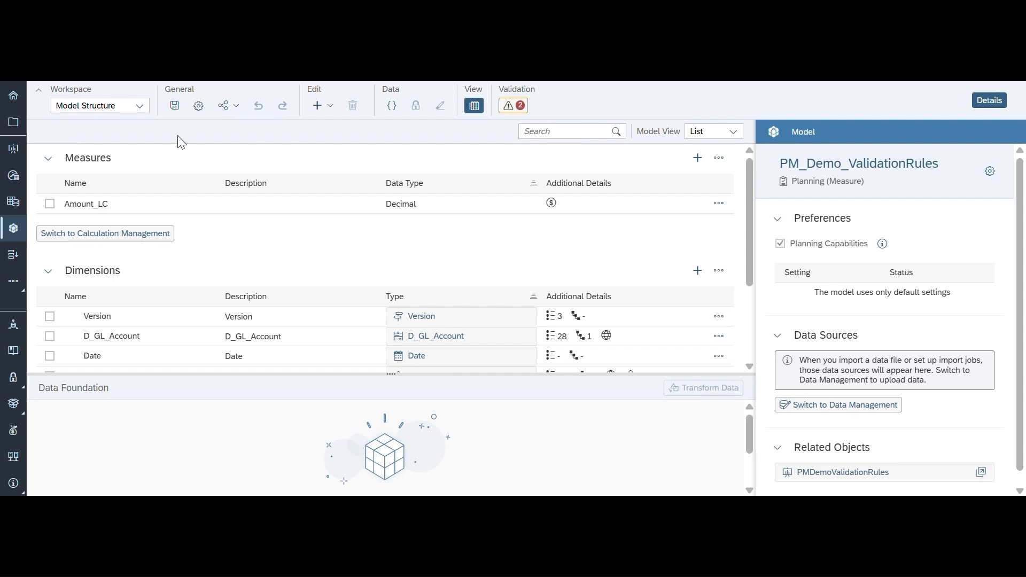
left_click(142, 106)
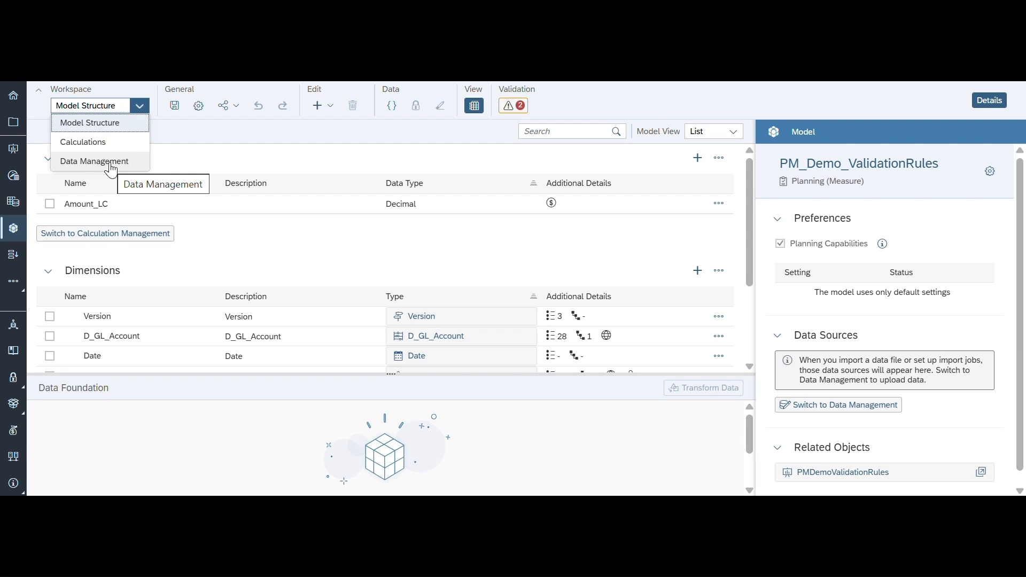
- Turn on Validation Rules in the model's Access and Privacy settings and save the model
left_click(201, 106)
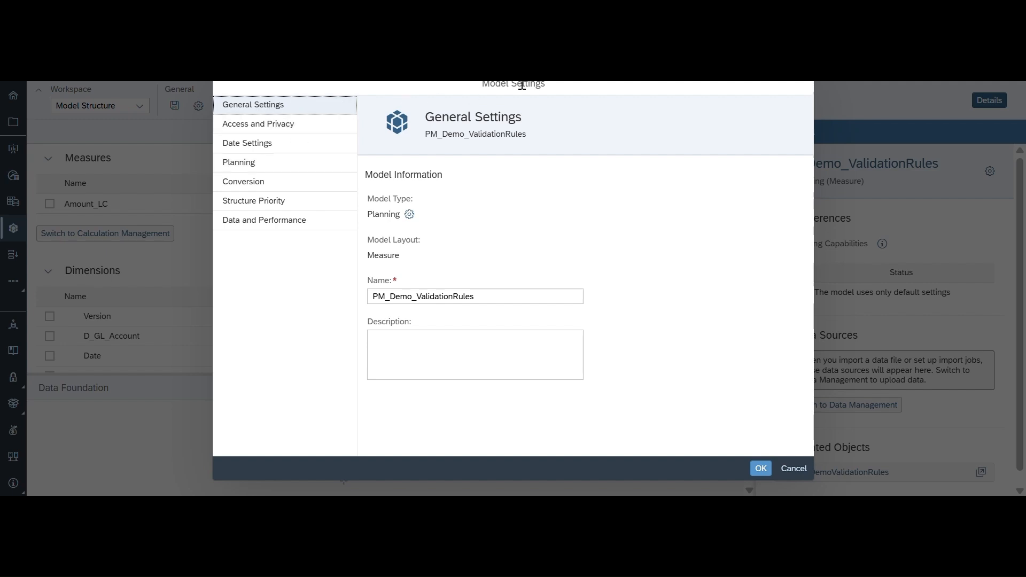
left_click(298, 130)
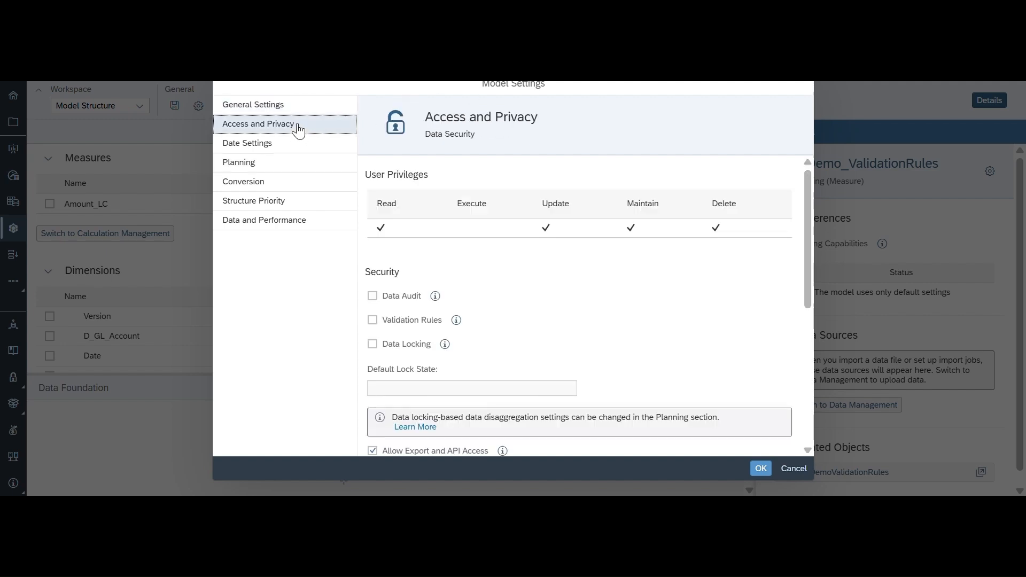
left_click(373, 320)
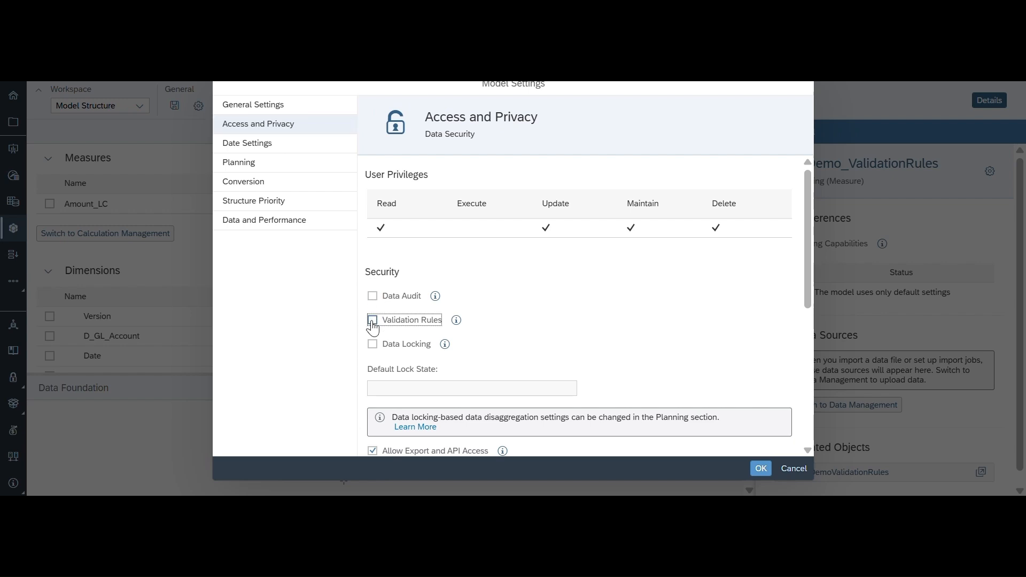
mouse_move(456, 321)
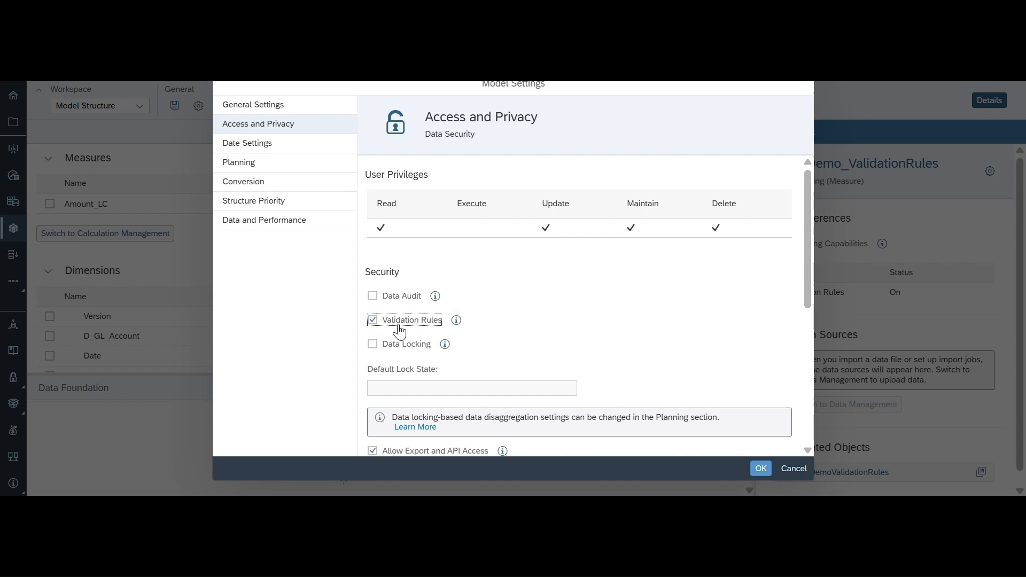
left_click(761, 468)
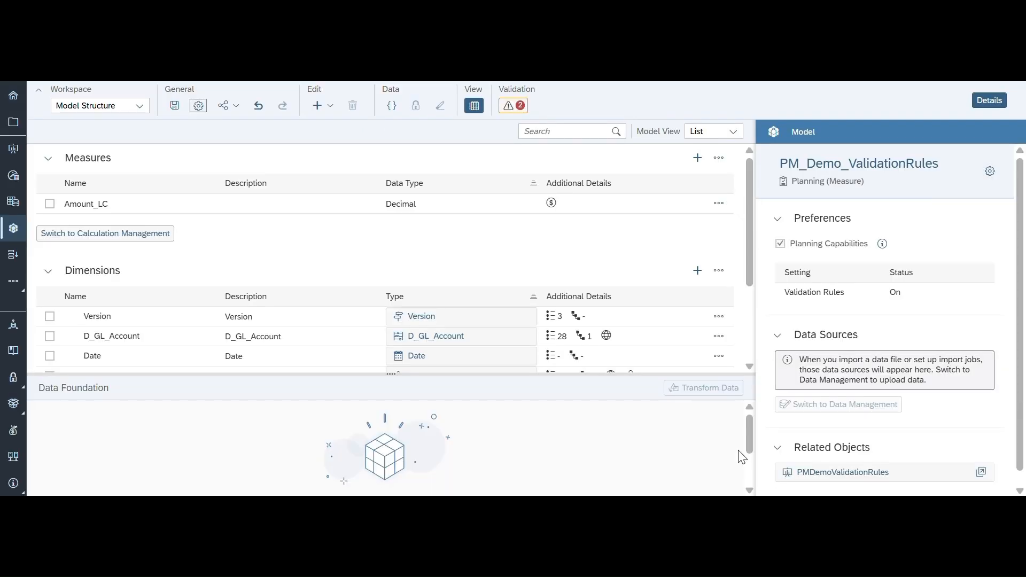
left_click(174, 106)
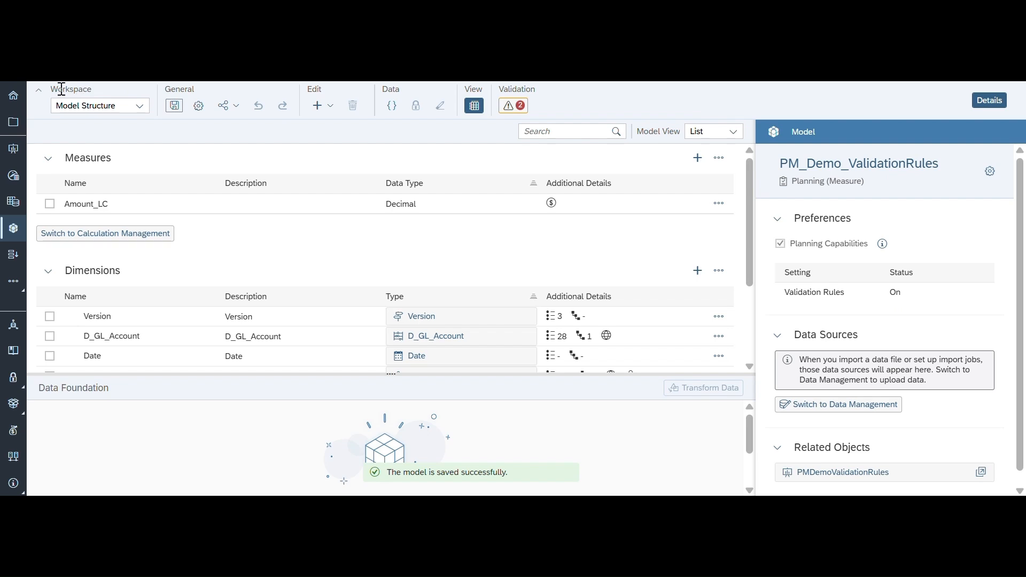
- Switch to the Validation Rules workspace and start a new rule created with members
left_click(142, 113)
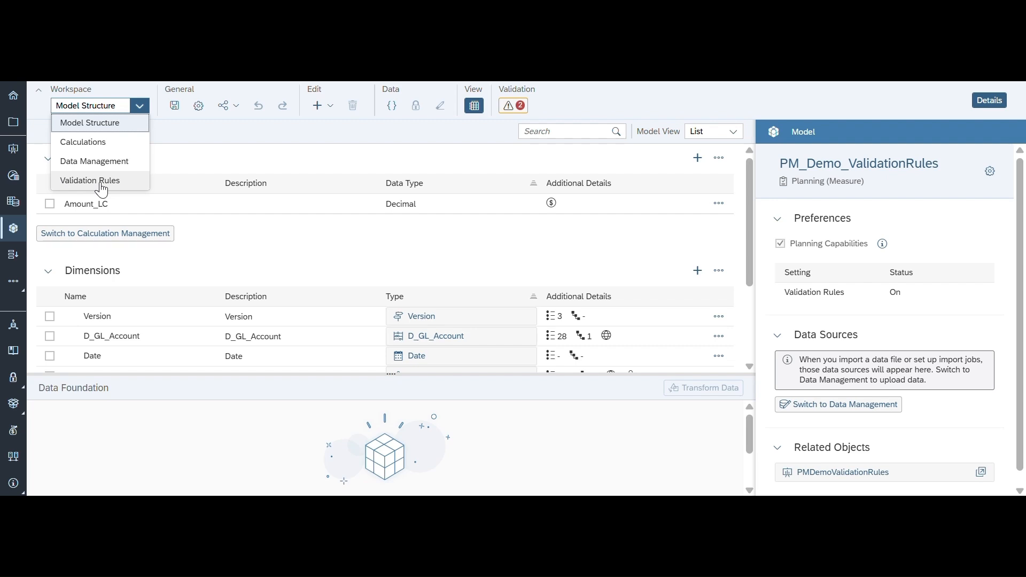
left_click(101, 184)
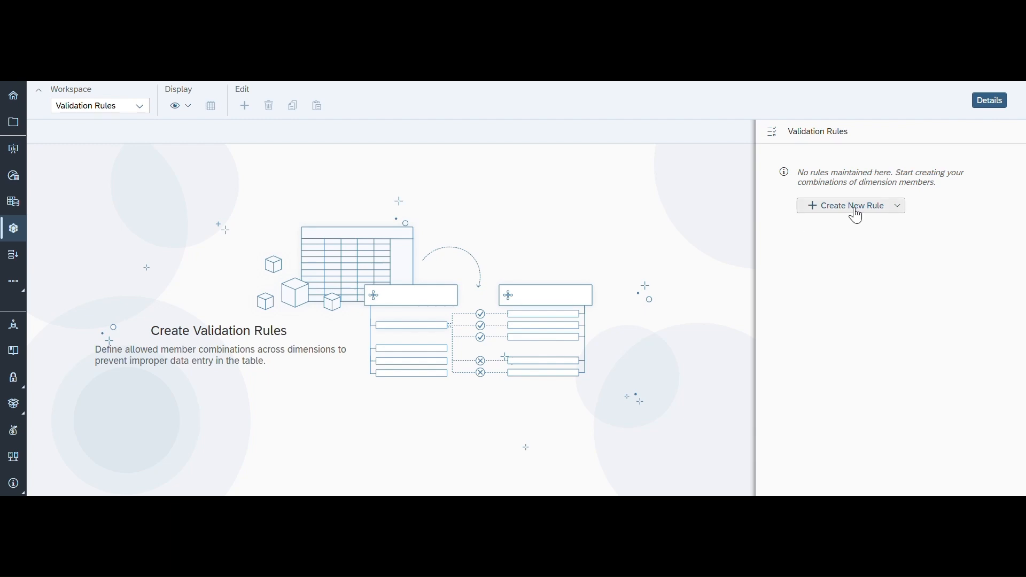
left_click(893, 211)
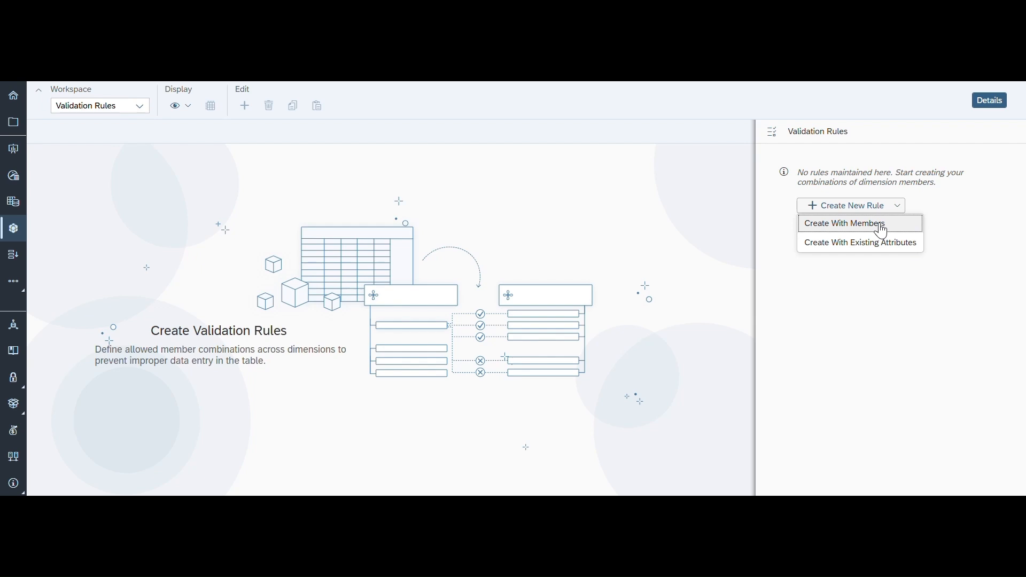
left_click(882, 230)
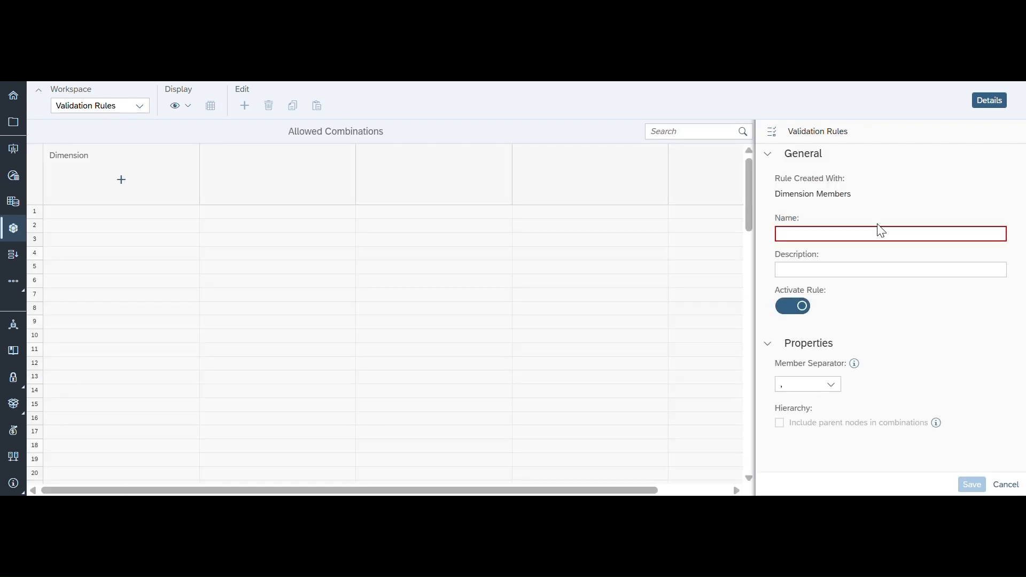
- Name the rule RuleMembersCompany_Location, and switch its activation off and back on
left_click(854, 231)
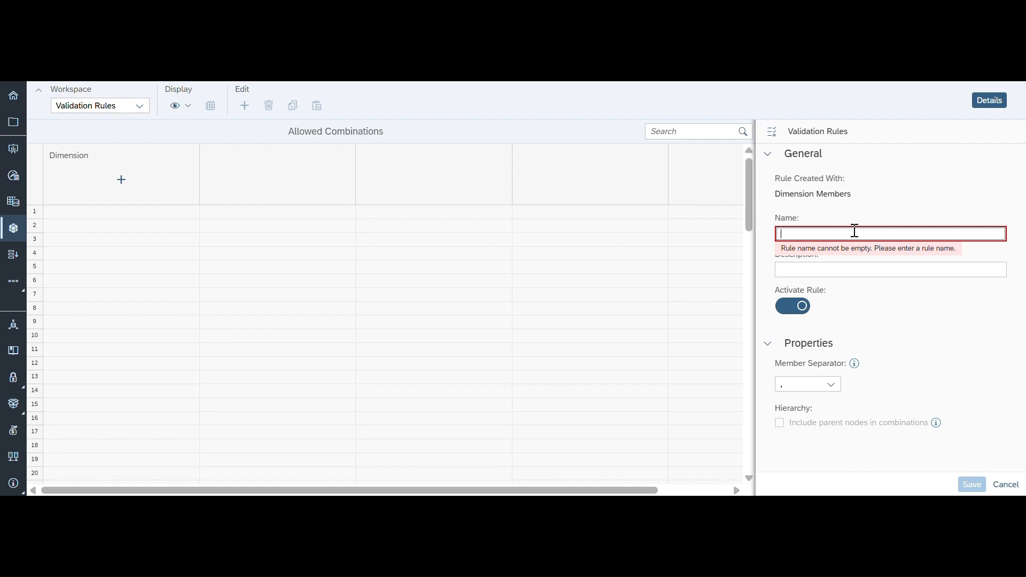
type("Rule")
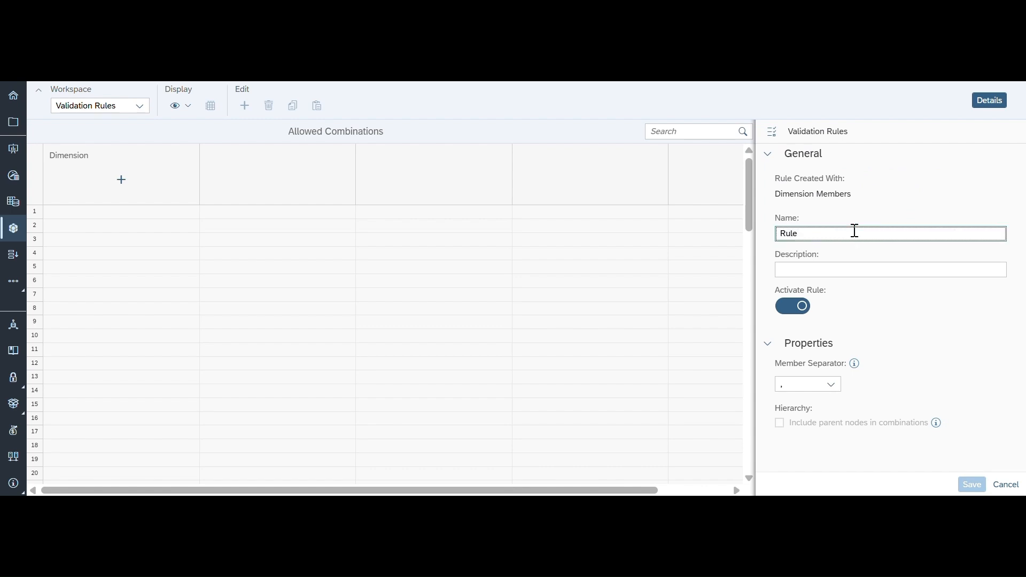
type("C")
key("BackSpace")
type("Membe")
type("rs")
type("Comp")
type("any")
type("Cont")
key("BackSpace")
key("BackSpace")
key("BackSpace")
key("BackSpace")
type("Location")
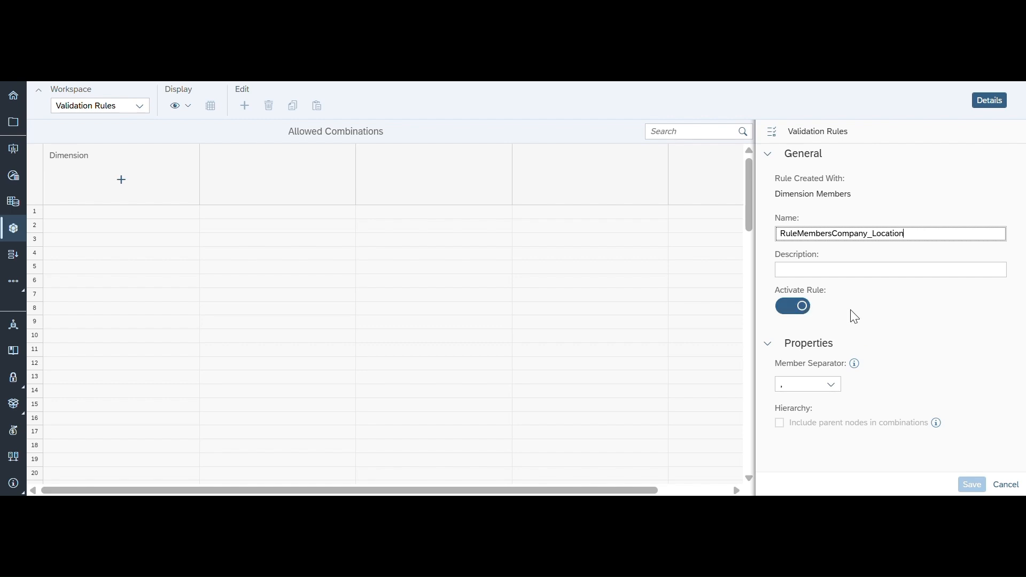
left_click(807, 311)
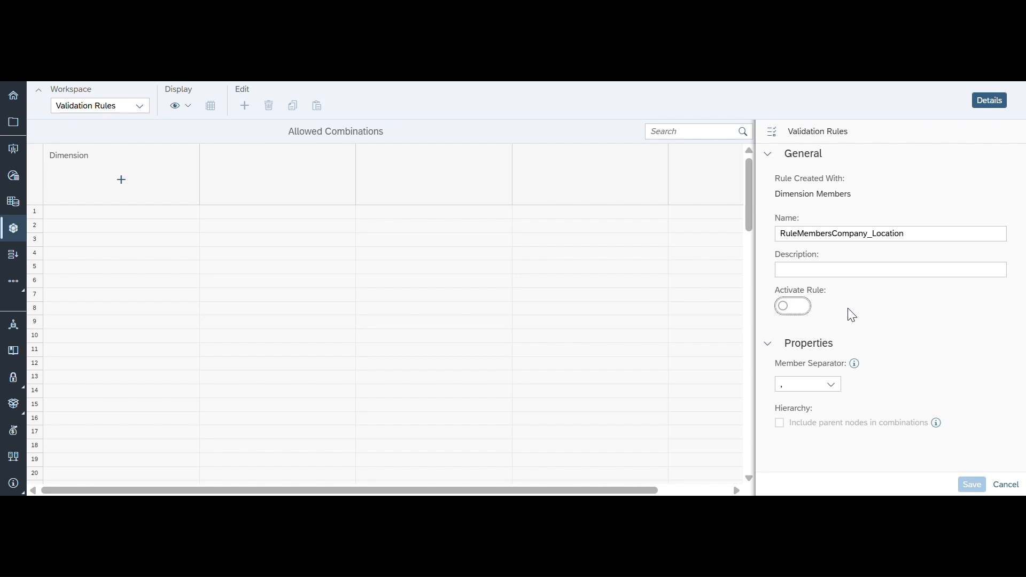
left_click(790, 309)
- Add D_Company and Counrty Data as the first and second dimensions of the rule's allowed combinations
left_click(122, 181)
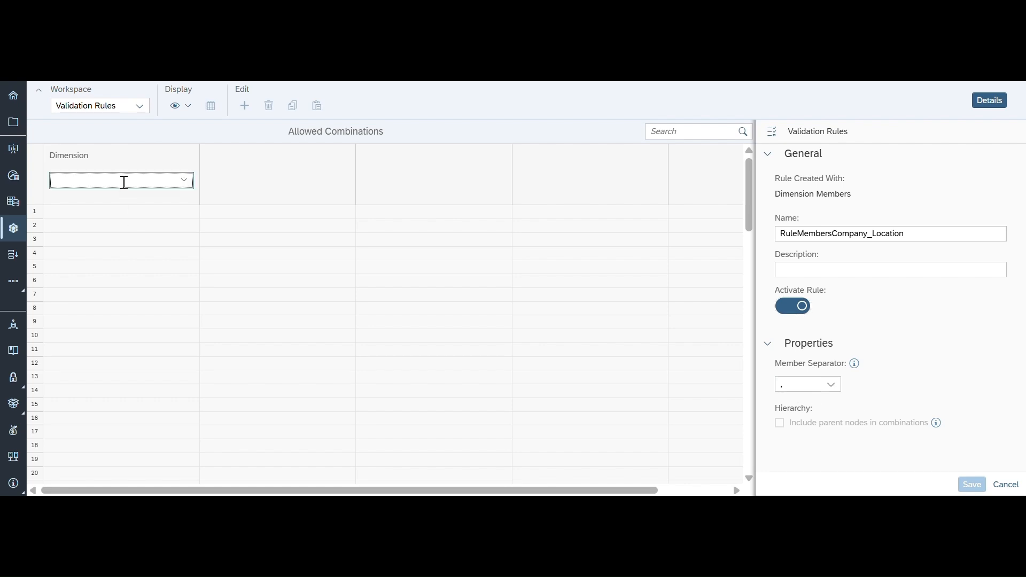
left_click(184, 182)
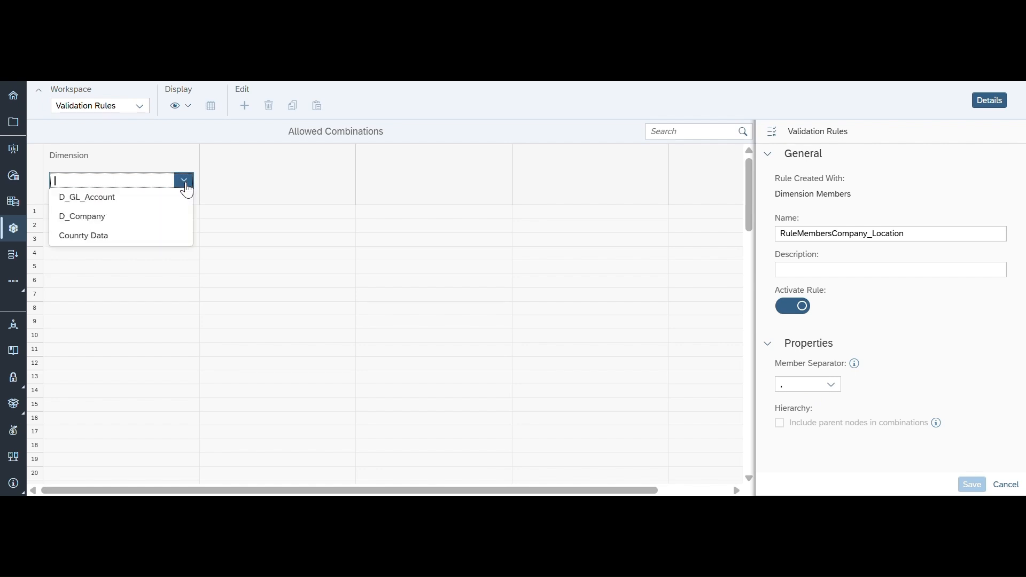
left_click(123, 221)
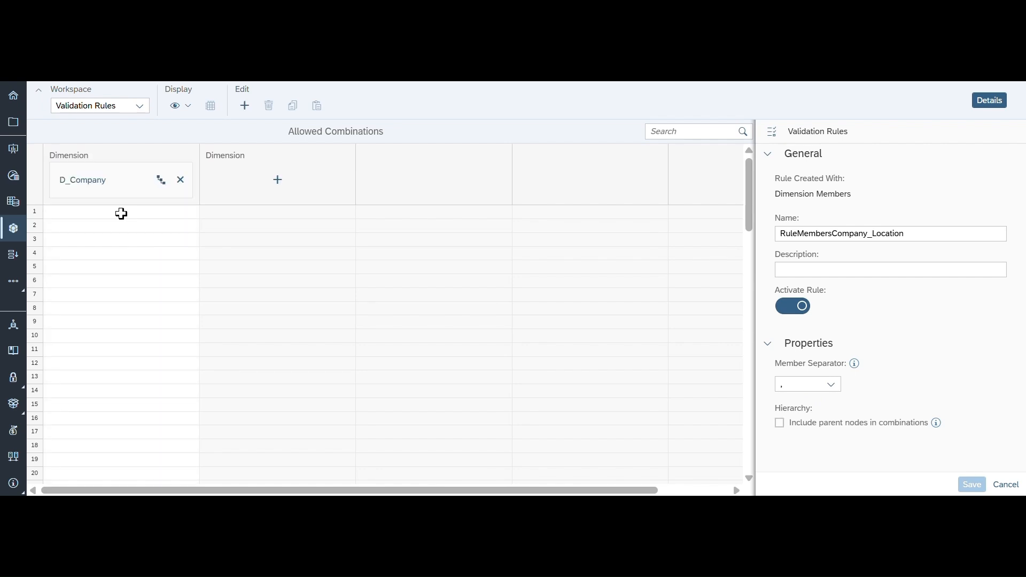
left_click(277, 181)
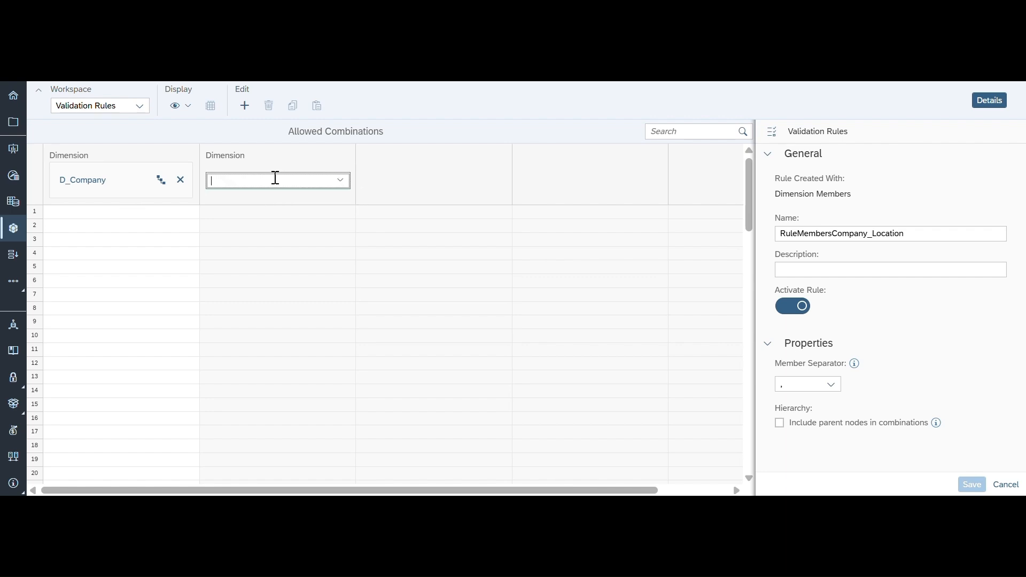
left_click(340, 181)
left_click(255, 222)
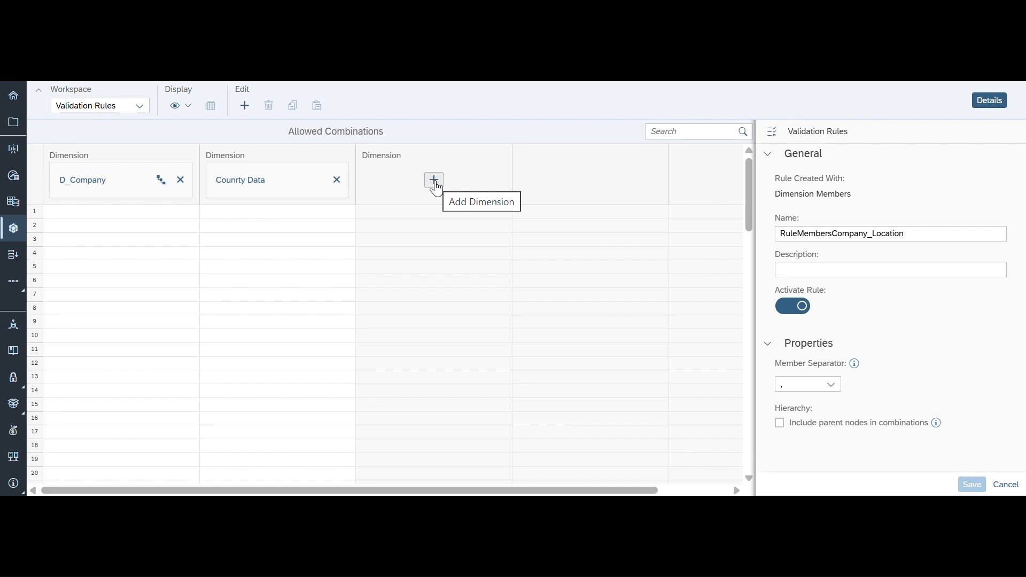
- Set the D_Company member of the first allowed combination to Company 2 (China) Co. Ltd. from the Asia Pacific group
left_click(159, 217)
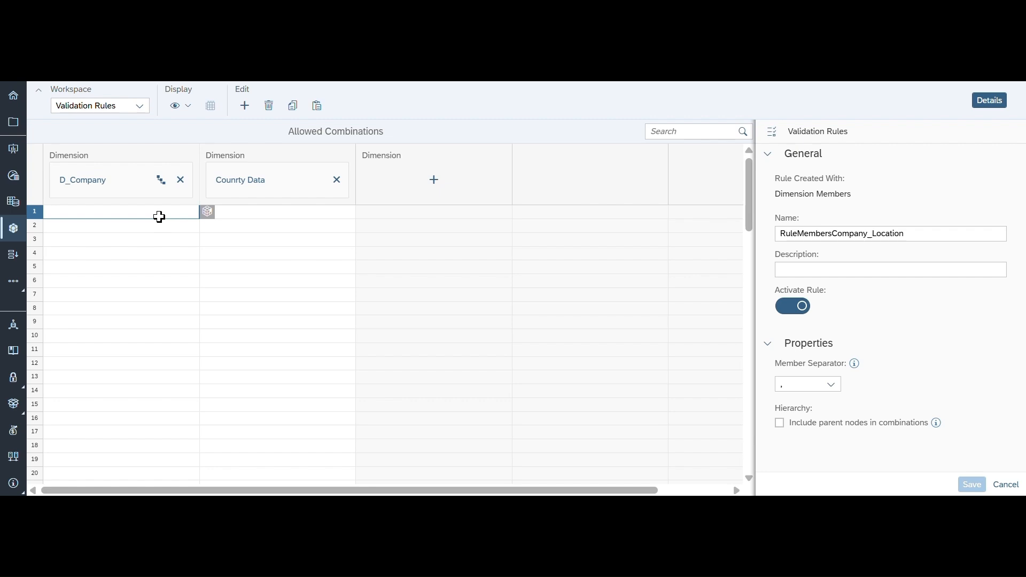
left_click(208, 214)
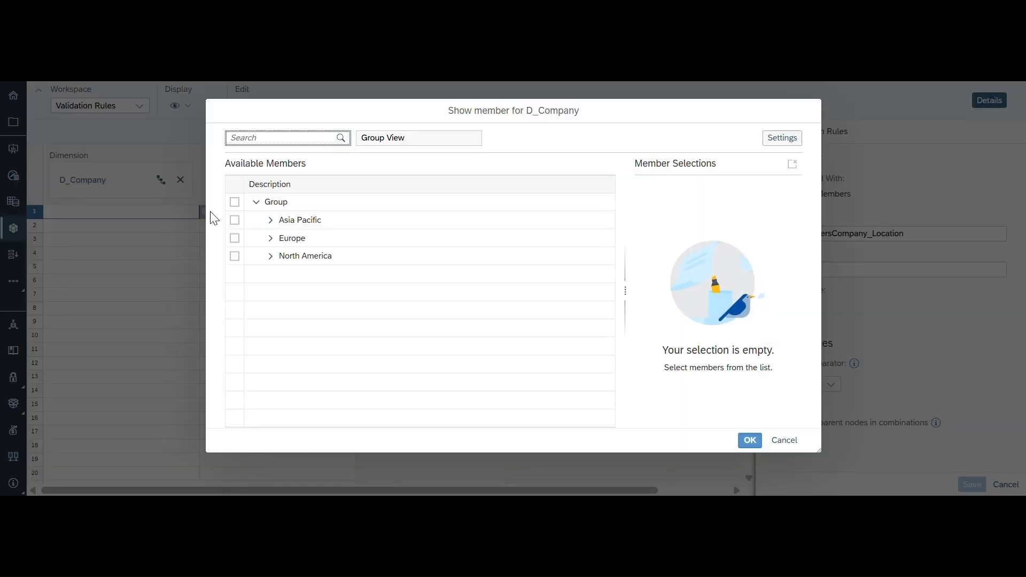
left_click(272, 223)
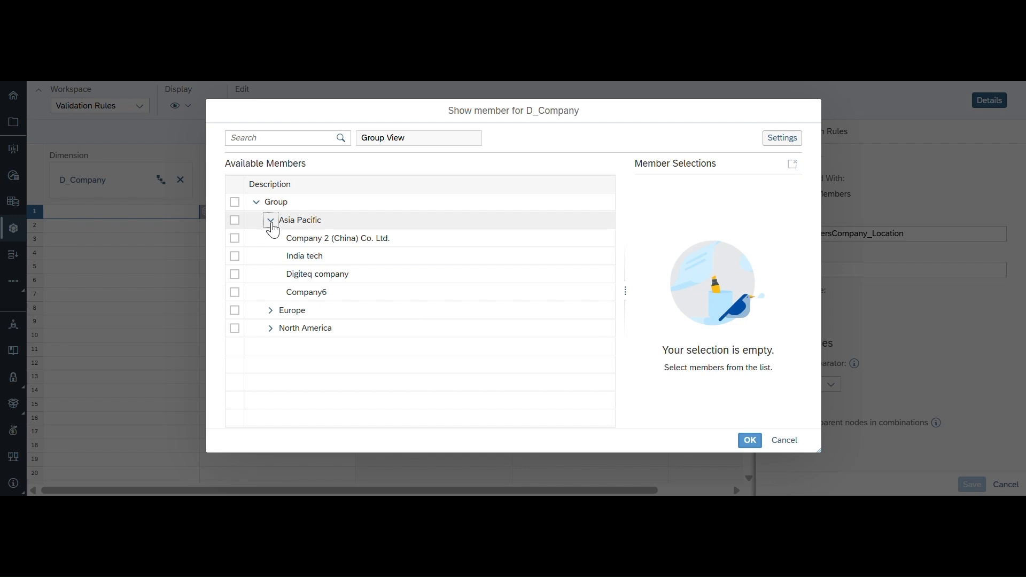
left_click(234, 238)
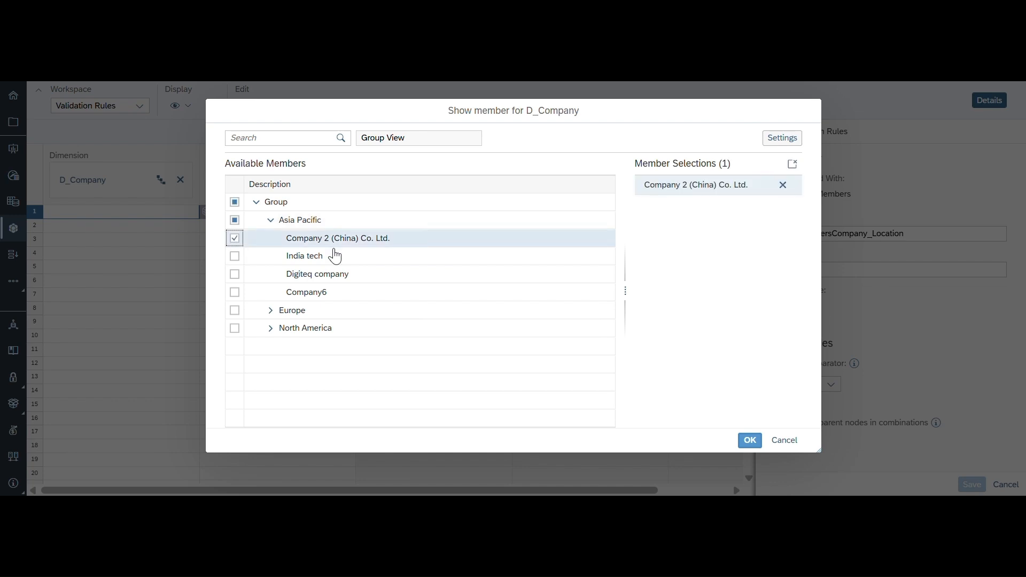
left_click(747, 440)
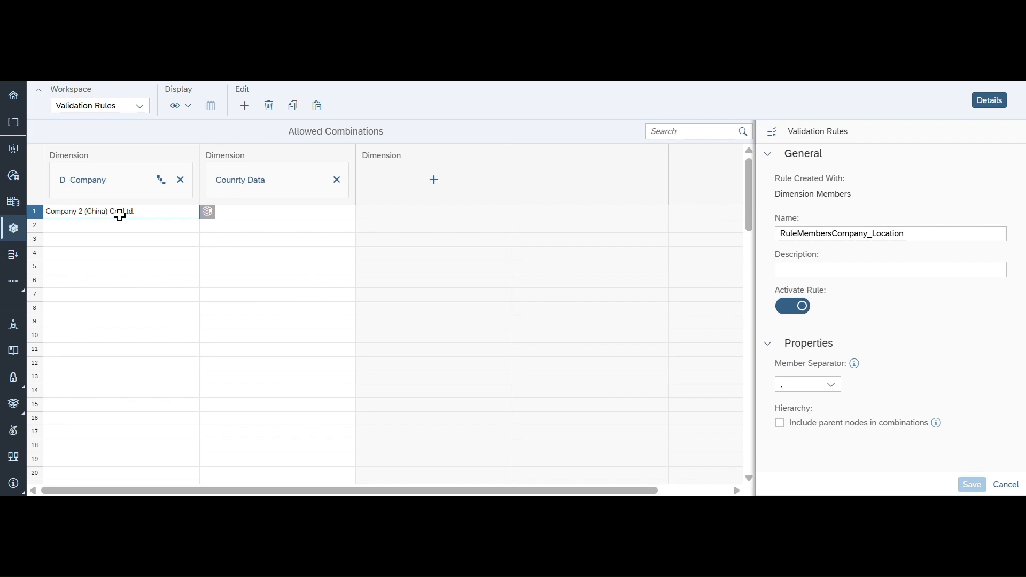
left_click(292, 213)
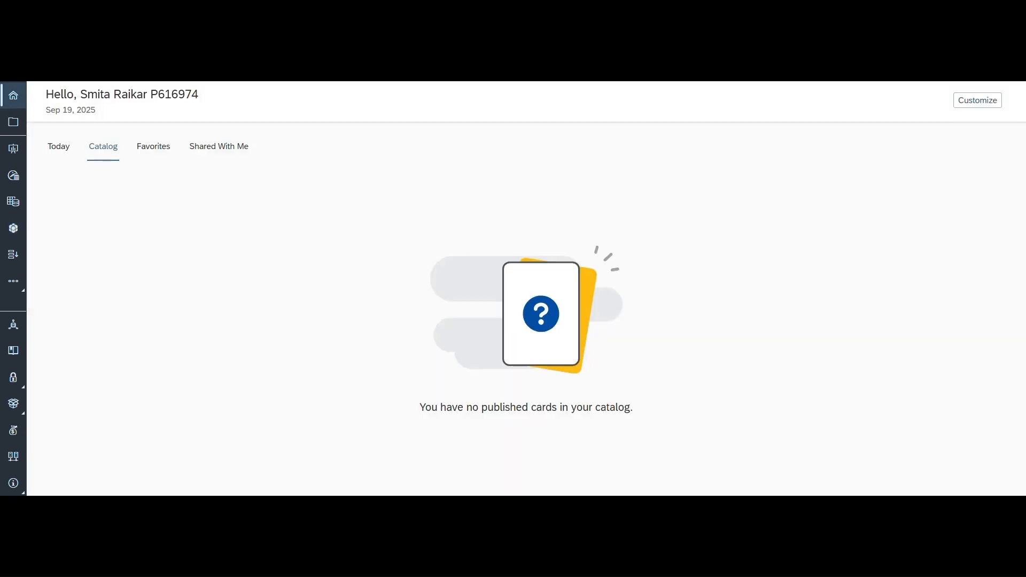
- Open the D_Company public dimension table and select the member descriptions from Company1 Sweden AB down to Company6
left_click(11, 235)
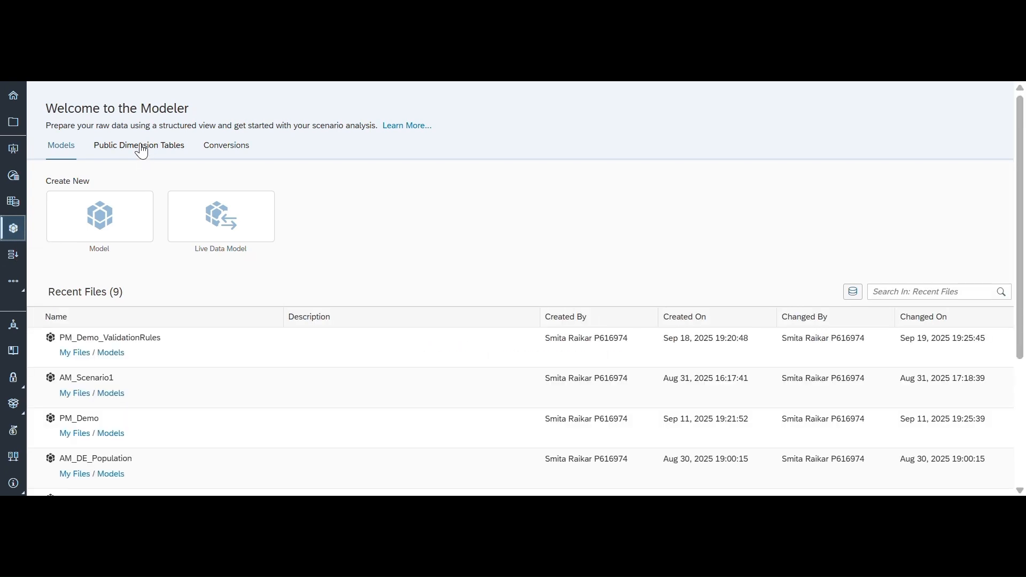
left_click(140, 148)
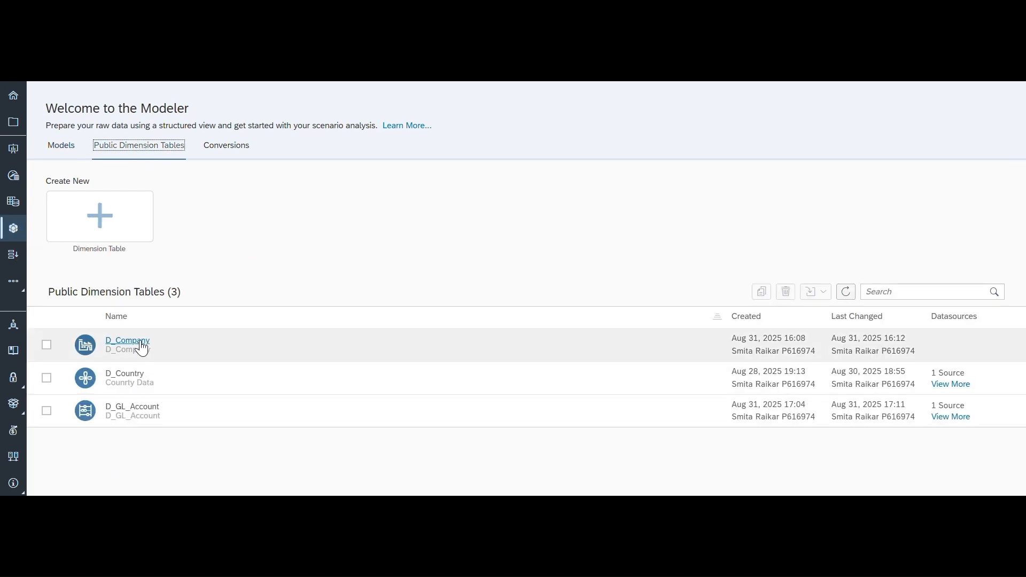
left_click(140, 344)
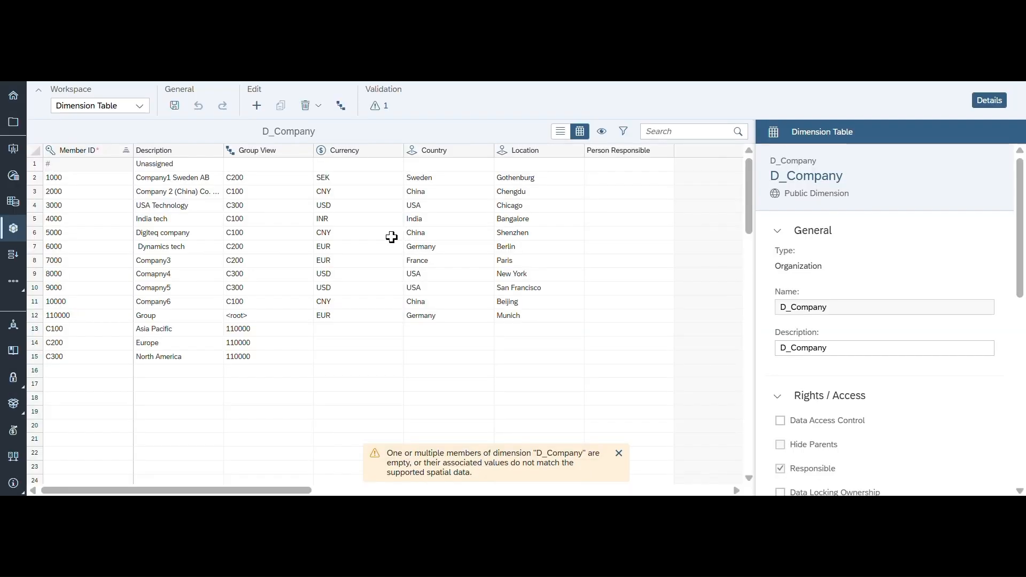
left_click(199, 179)
key("shift+Down")
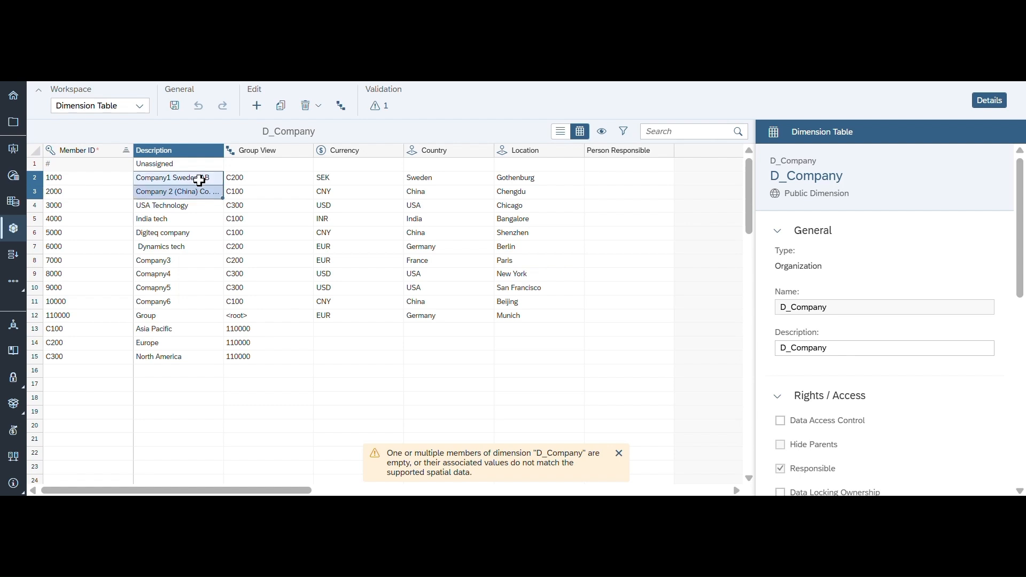
key("shift+Down")
key("shift+Down")
key("shift+Down")
key("shift+Down")
key("shift+Down")
key("shift+Down")
key("shift+Down")
key("shift+Down")
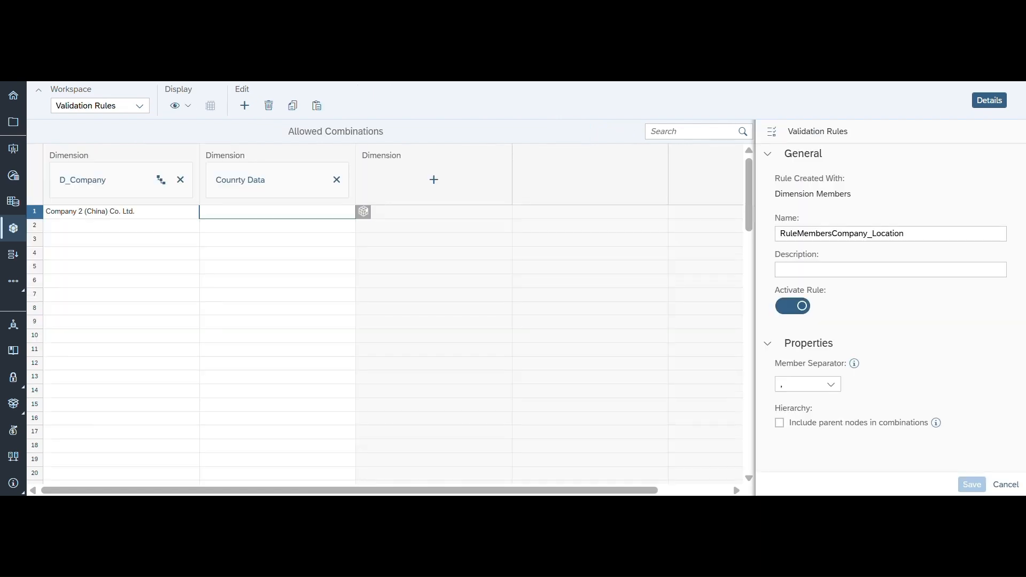
- Complete rows 1 to 10 of the rule's allowed combinations by pairing each company with its own city from D_Company, and save the rule
left_click(171, 226)
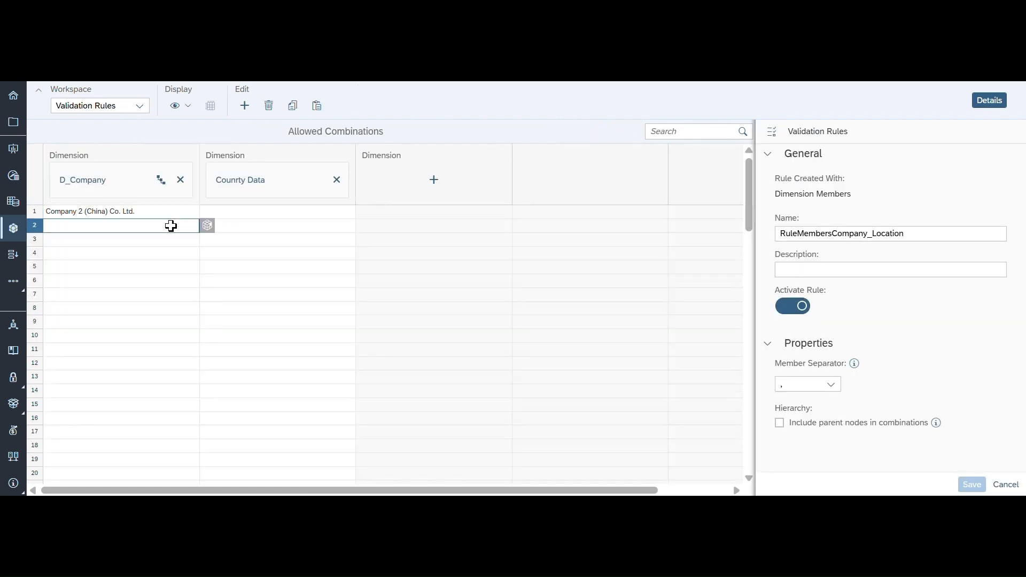
key("shift+Down")
key("shift+Down")
key("shift+Down")
key("shift+Down")
key("shift+Down")
key("shift+Down")
key("shift+Down")
key("shift+Down")
key("shift+Down")
key("shift+Down")
key("shift+Down")
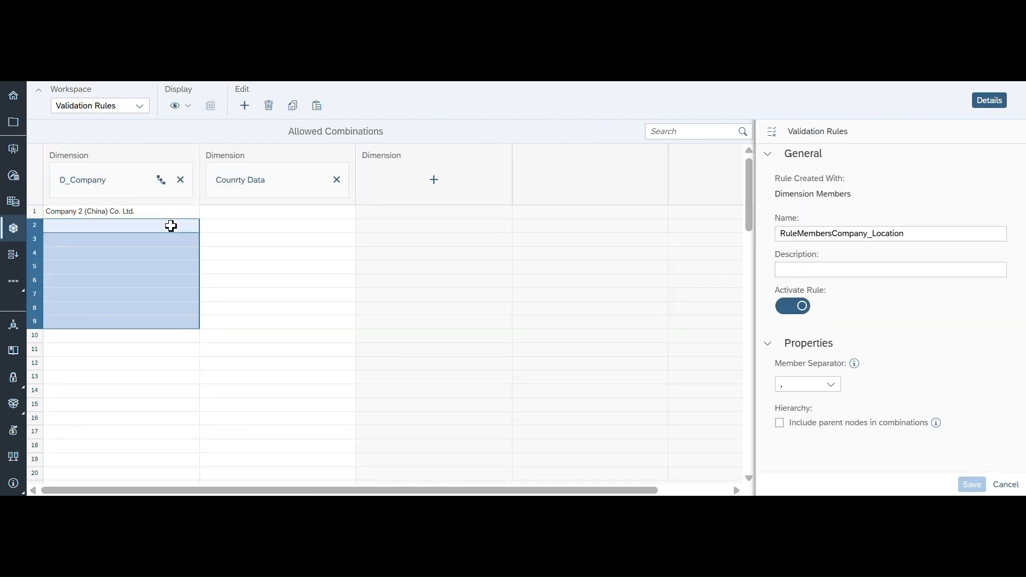
key("shift+Down")
key("shift+Down")
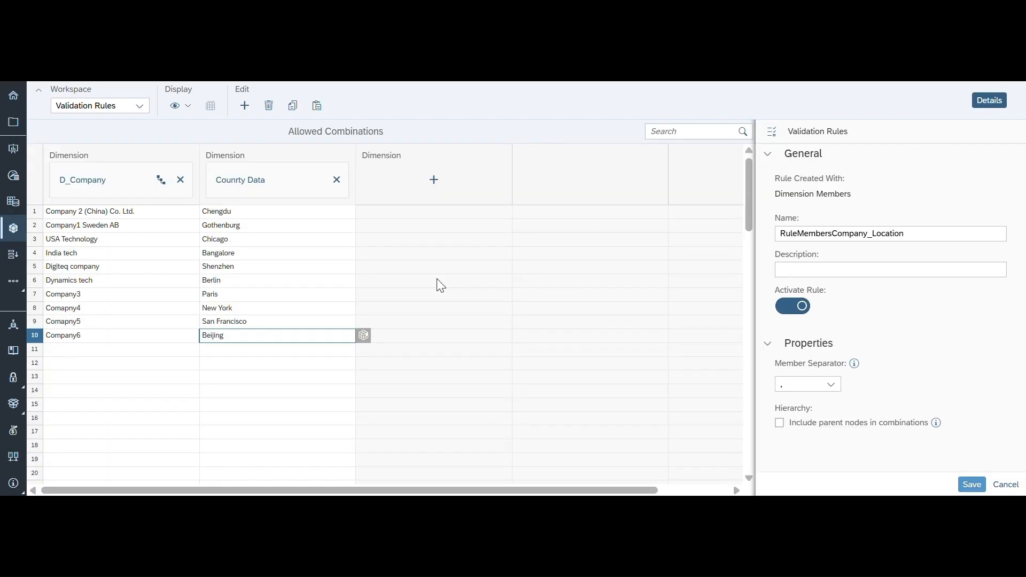
left_click(979, 486)
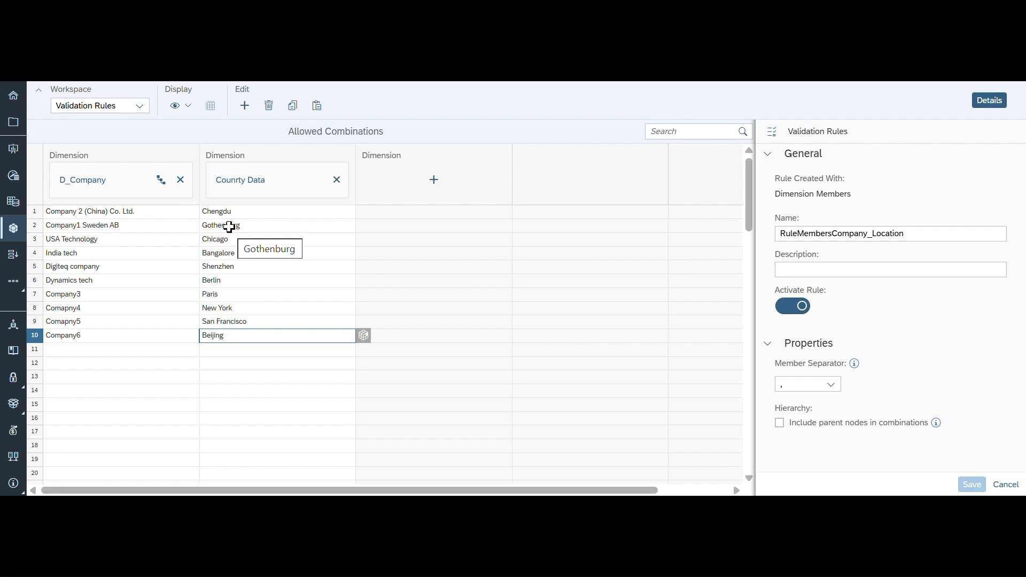
- Go to the Stories area and open the PMDemoValidationRules story
left_click(349, 73)
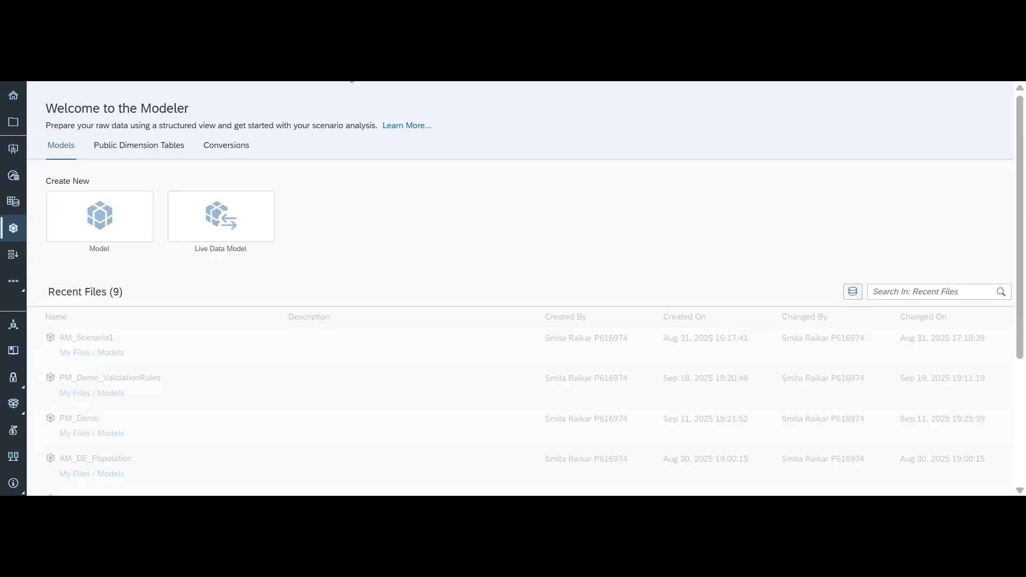
left_click(13, 150)
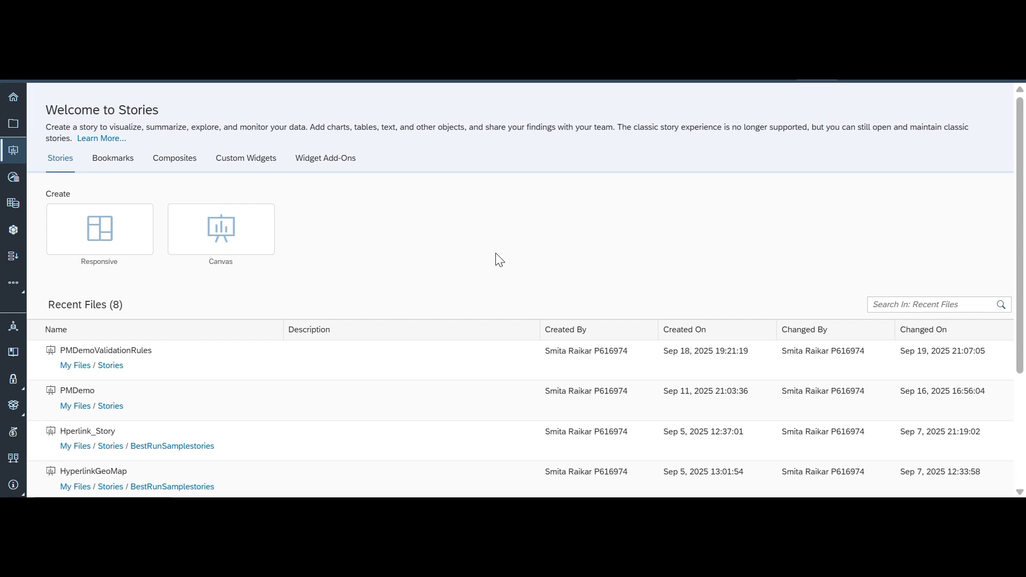
left_click(110, 358)
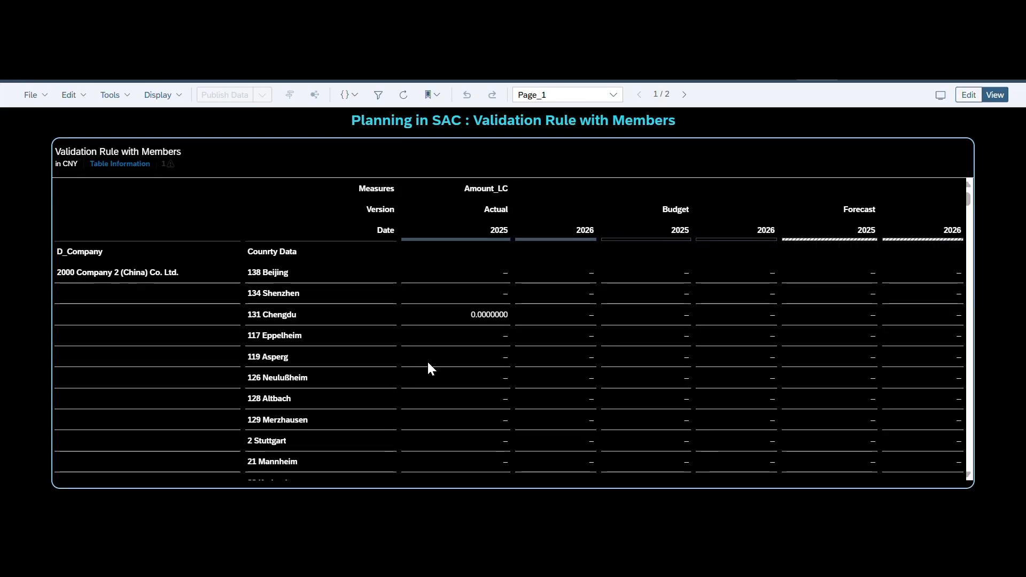
- Check the Actual 2025 cells of Beijing, Shenzhen and Eppelheim under Company 2 (China) Co. Ltd. for data entry
left_click(458, 278)
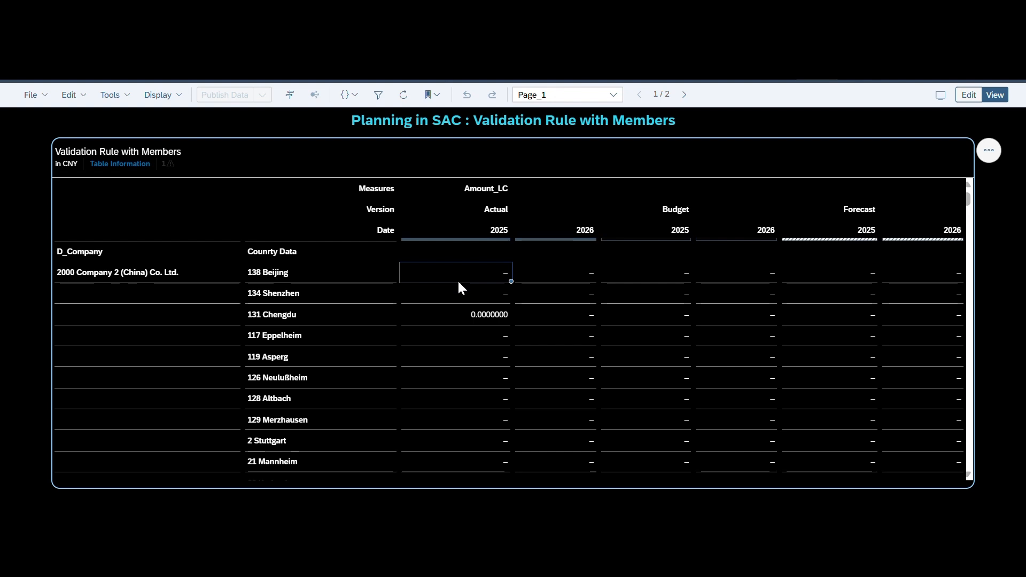
left_click(448, 297)
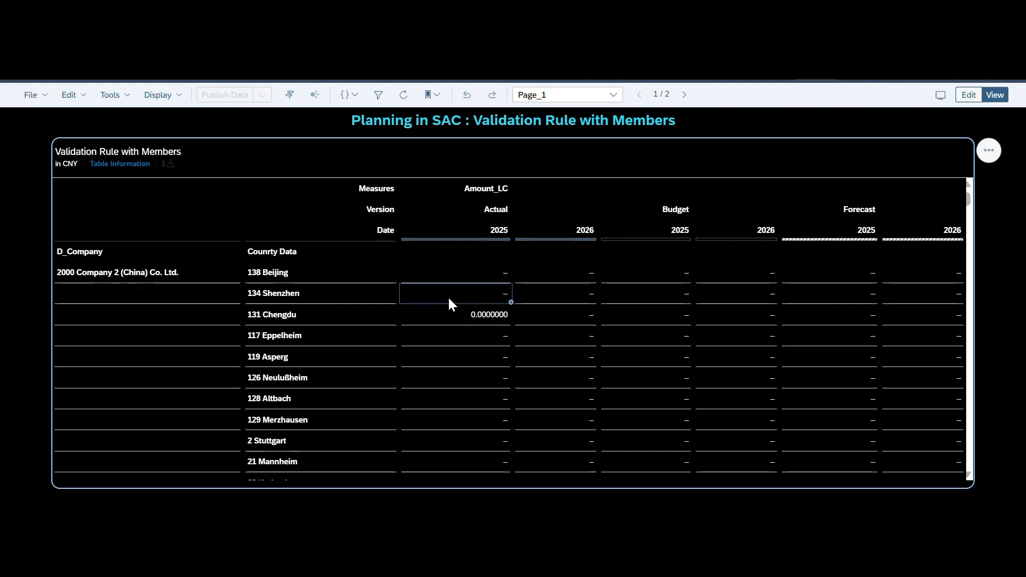
left_click(429, 338)
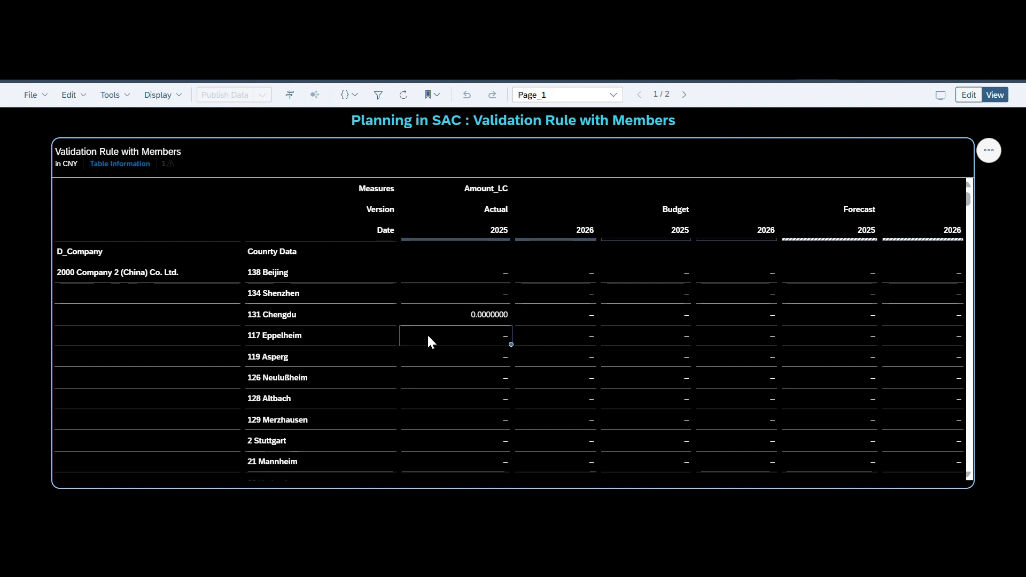
- Set the Actual 2025 amount of Chengdu under Company 2 (China) Co. Ltd. to 1000 and publish the data changes
double_click(461, 315)
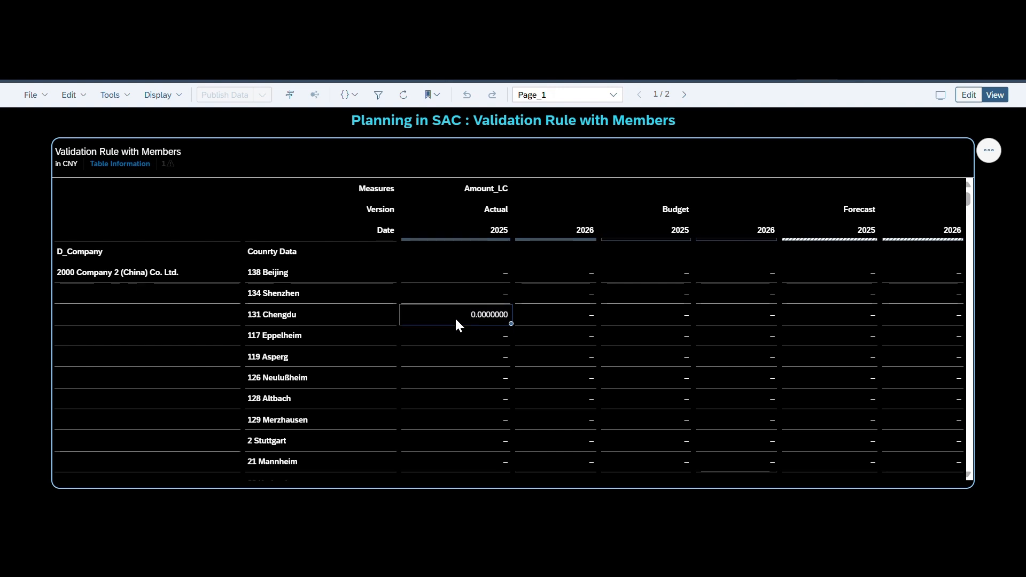
key("BackSpace")
type("1000")
key("Return")
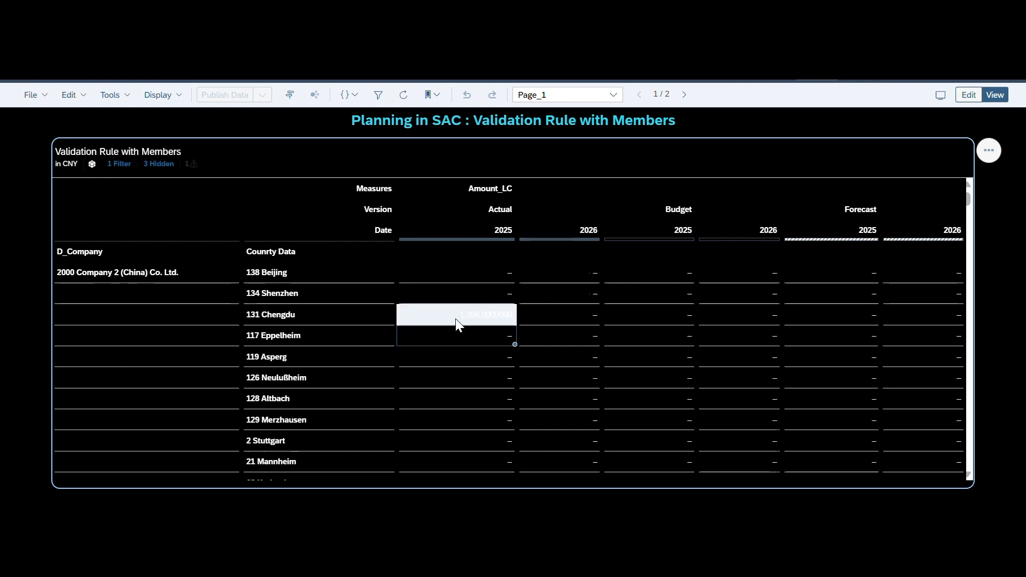
left_click(256, 123)
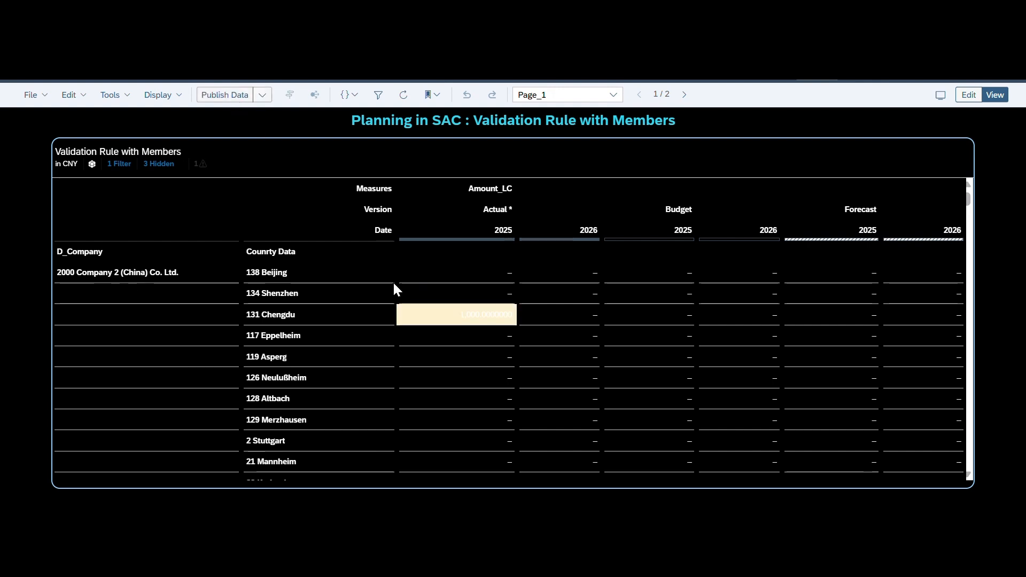
left_click(227, 92)
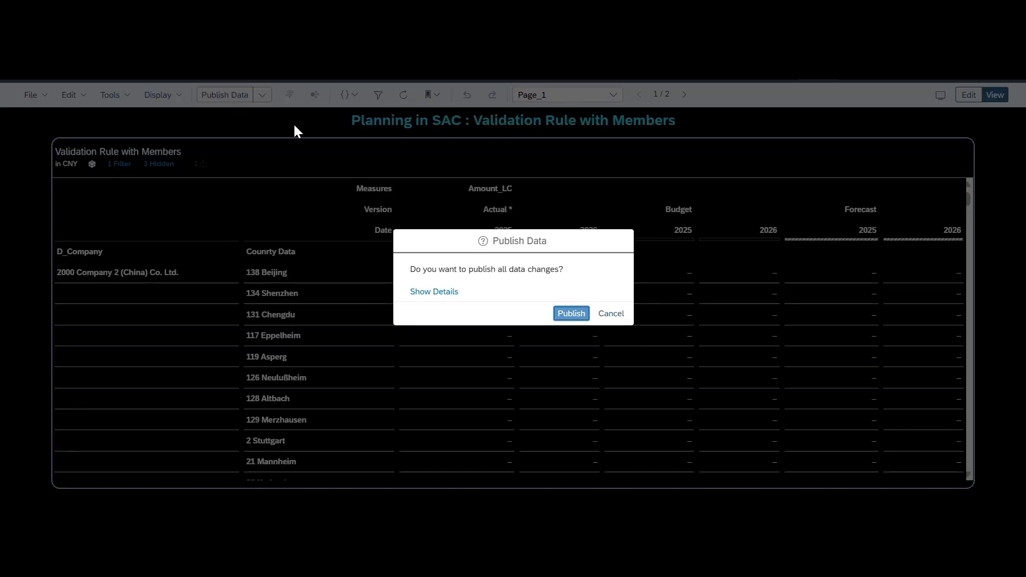
left_click(572, 314)
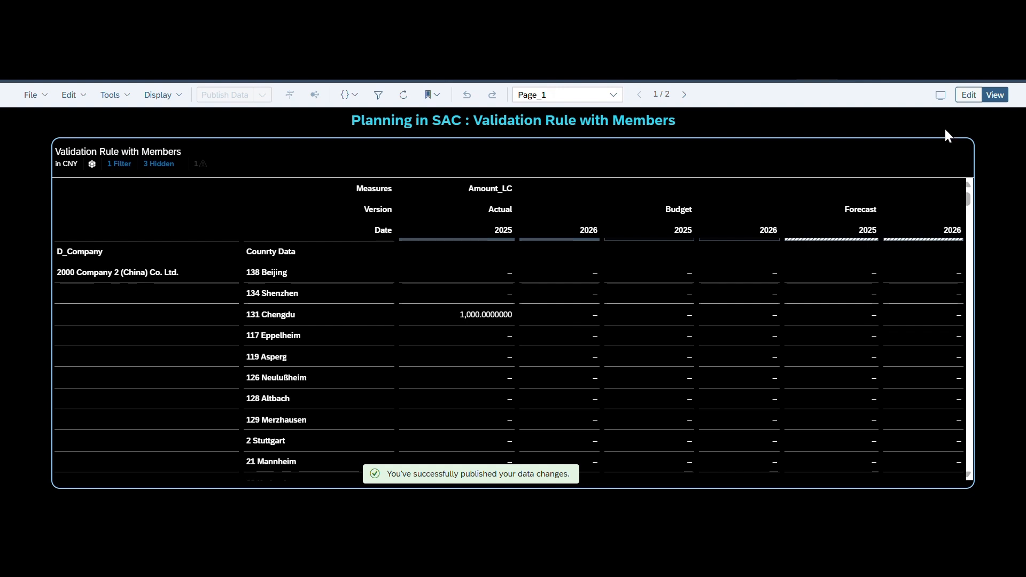
- Put the story in edit mode and set the table's color fill for editable cells to dark teal
left_click(970, 96)
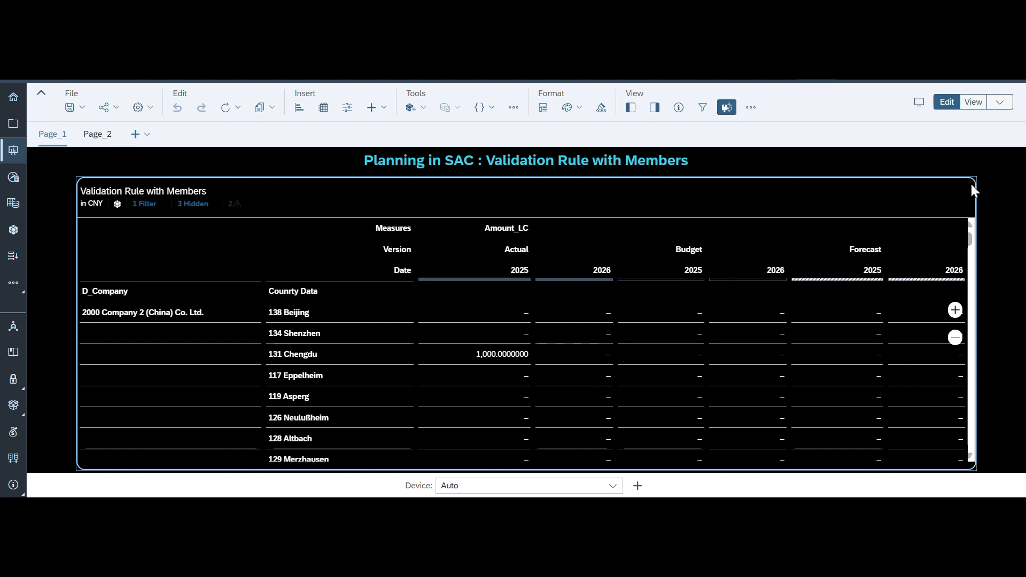
left_click(656, 109)
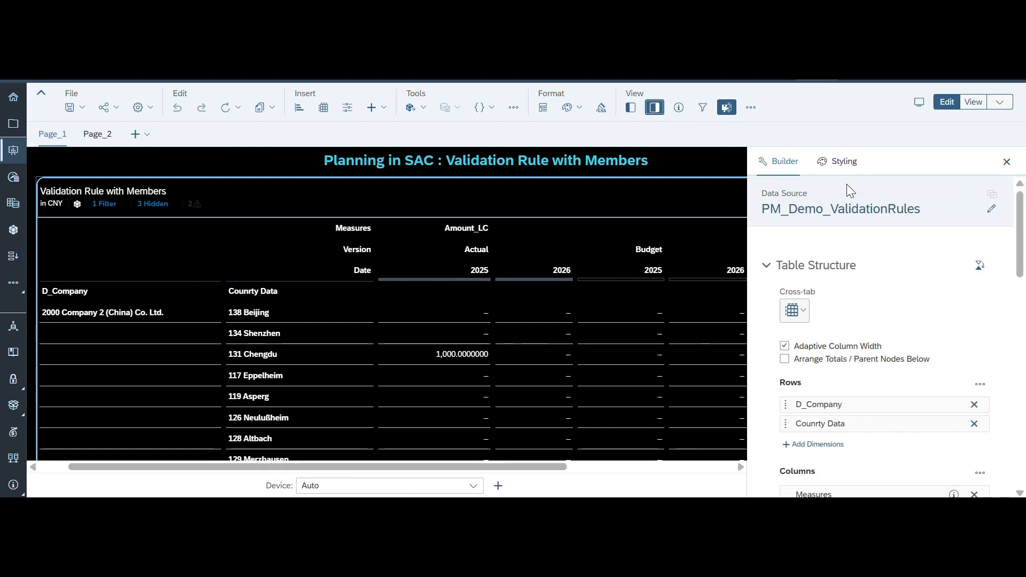
left_click(844, 161)
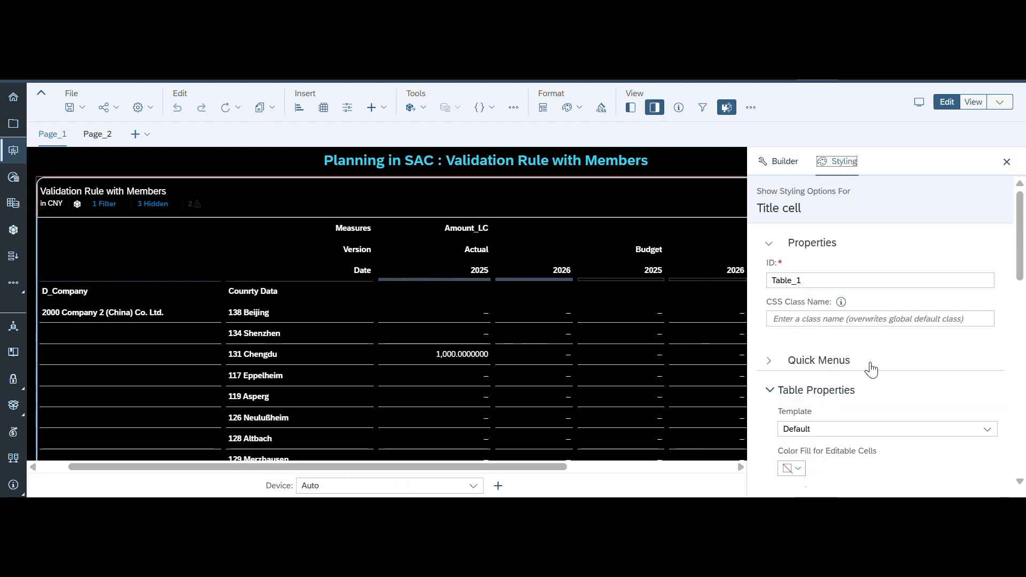
scroll(869, 364, "down", 3)
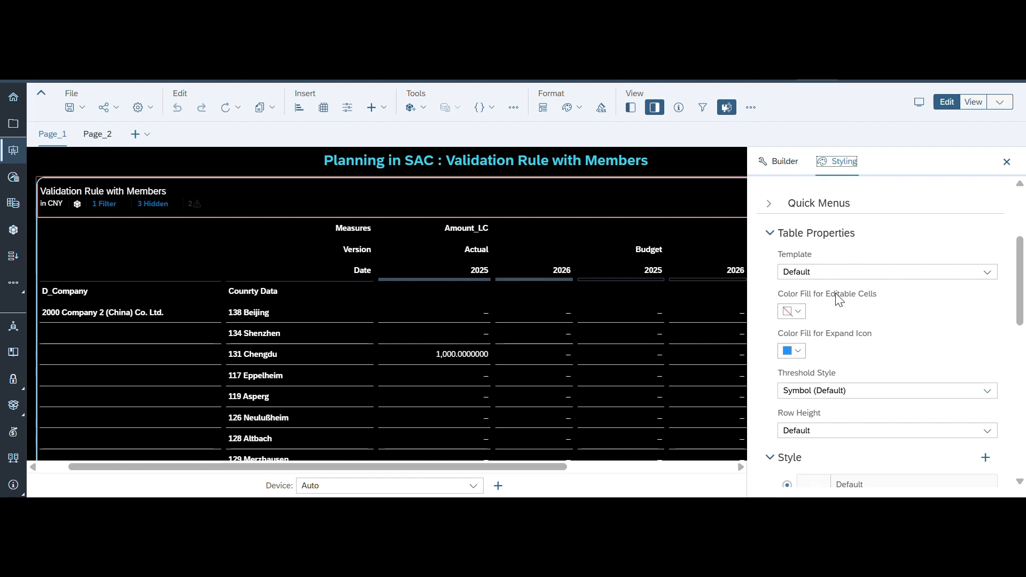
left_click(802, 320)
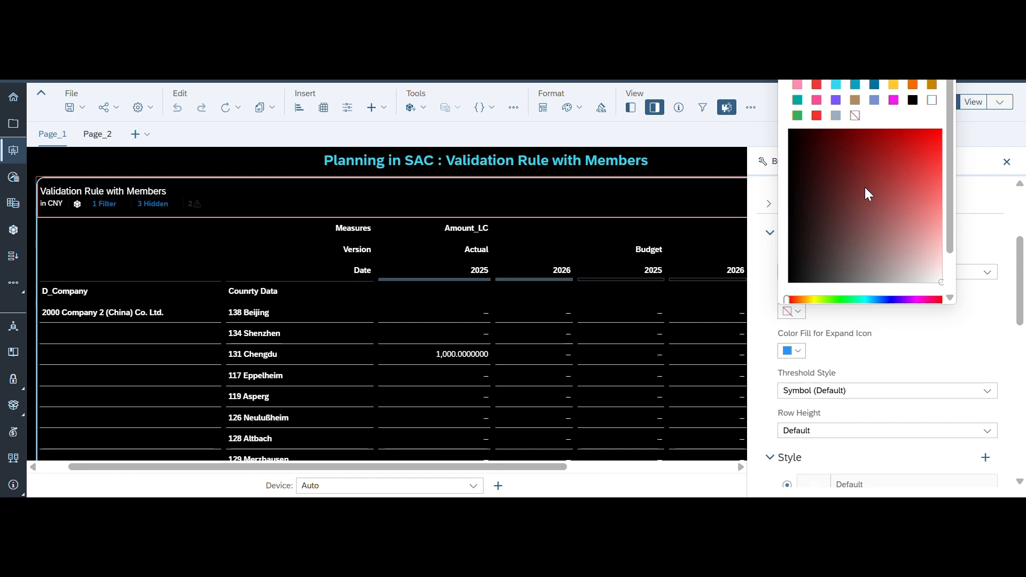
left_click(855, 85)
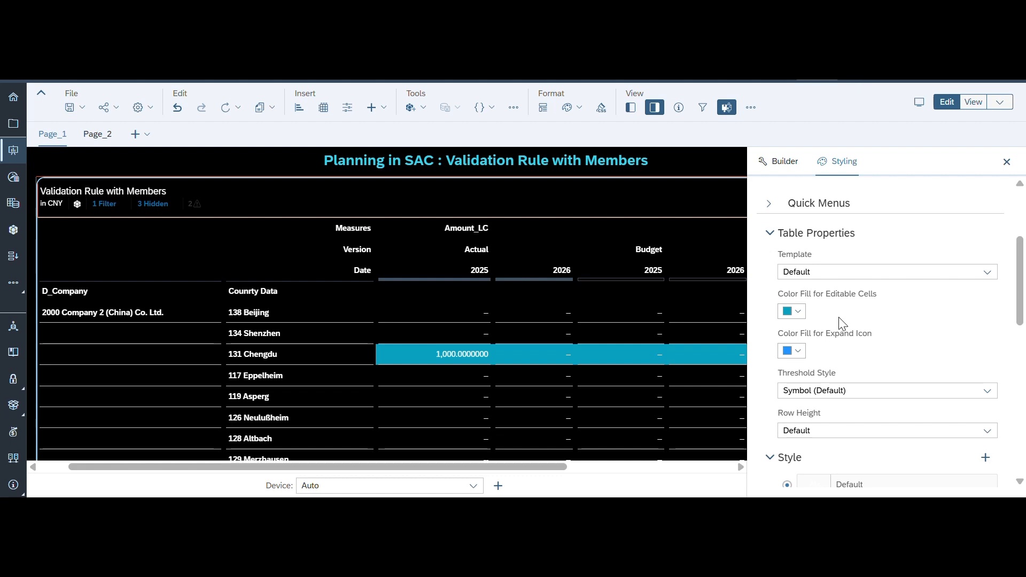
left_click(799, 314)
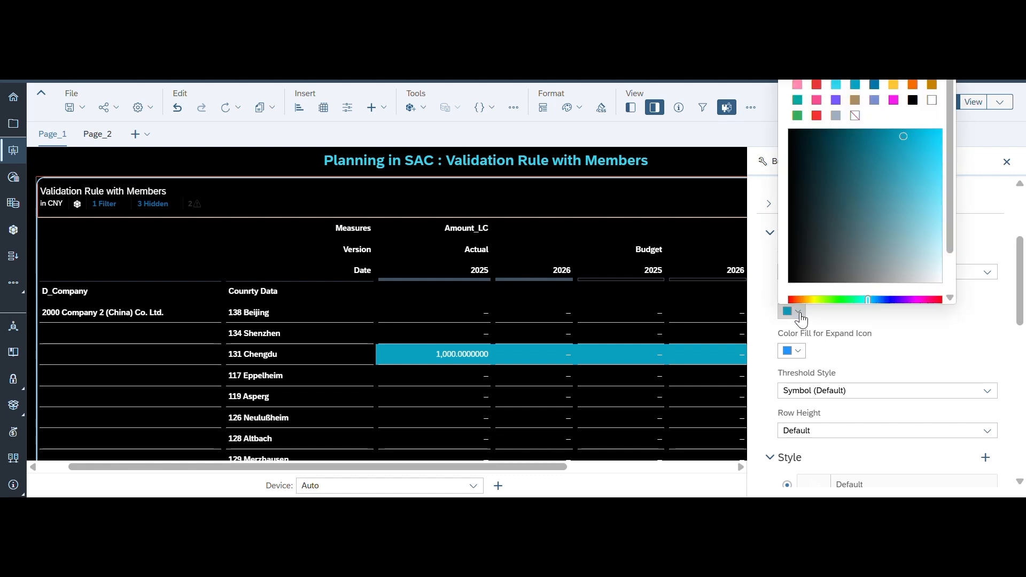
left_click(855, 139)
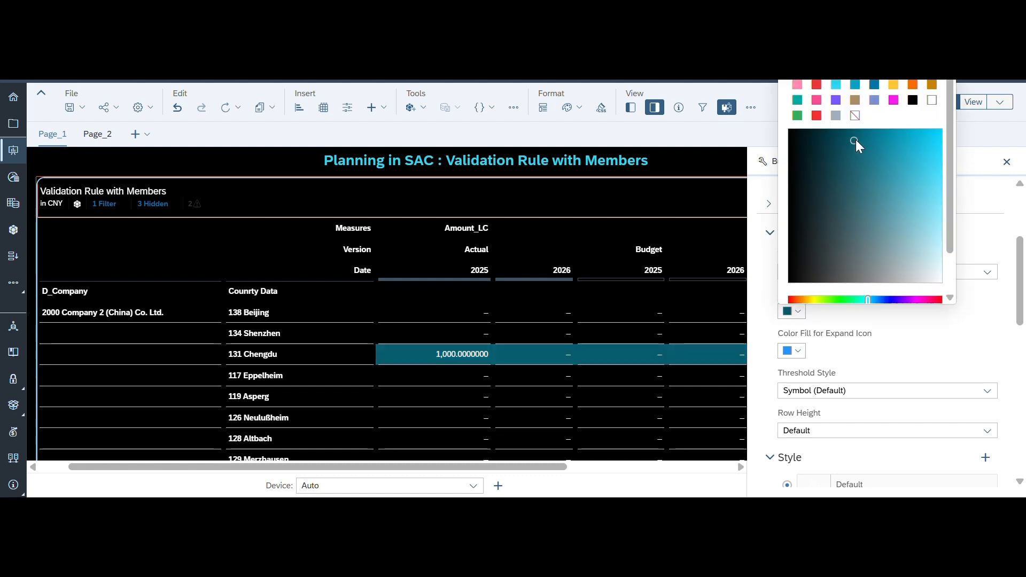
left_click(977, 340)
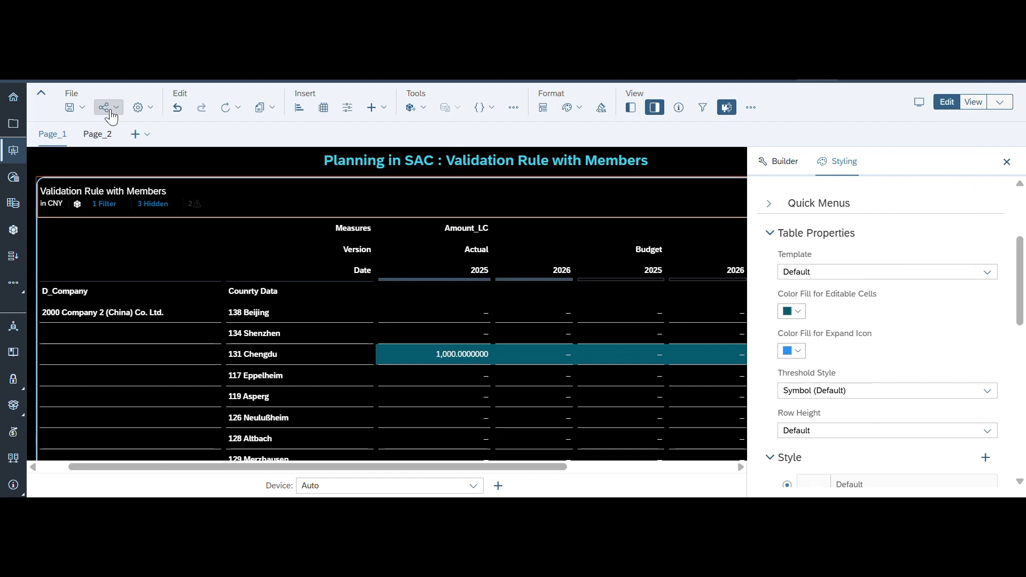
- Save the story and close the table's styling settings
left_click(74, 107)
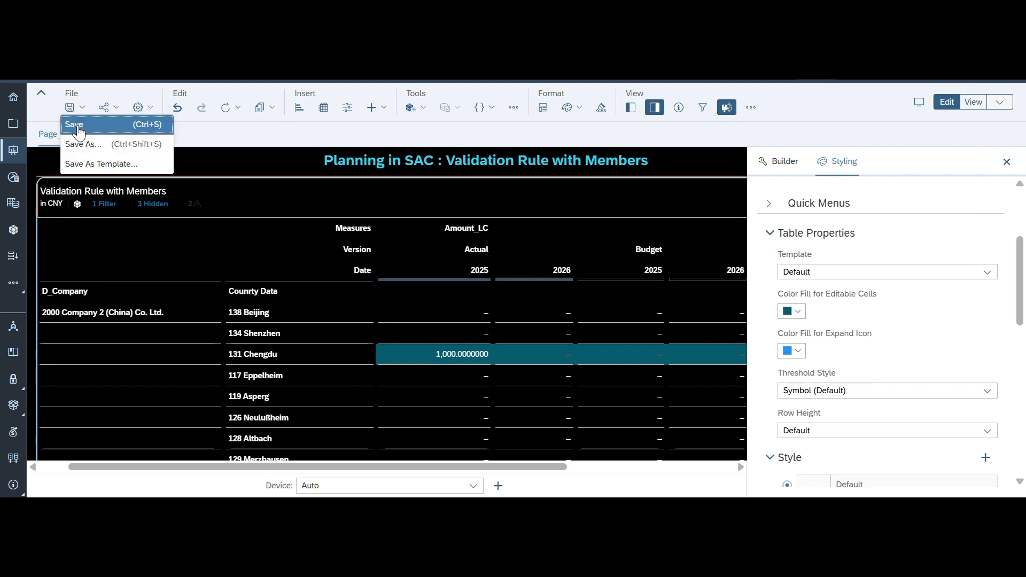
left_click(74, 124)
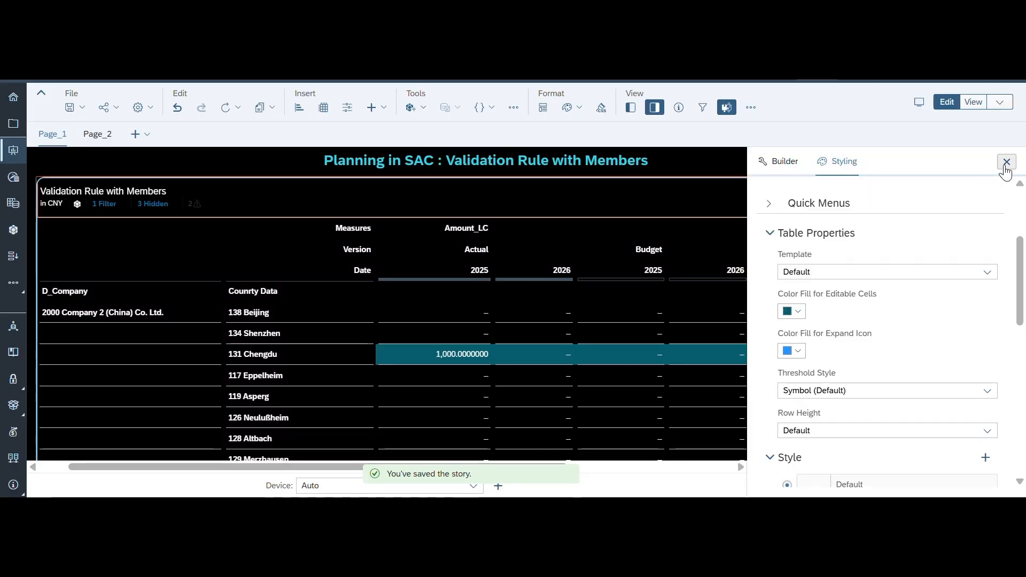
left_click(1005, 168)
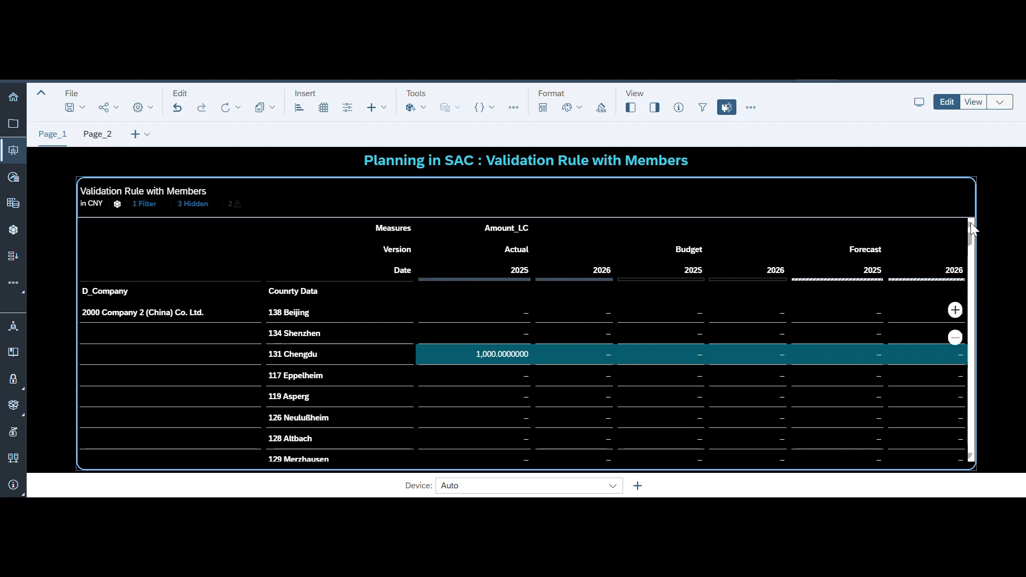
left_click(948, 181)
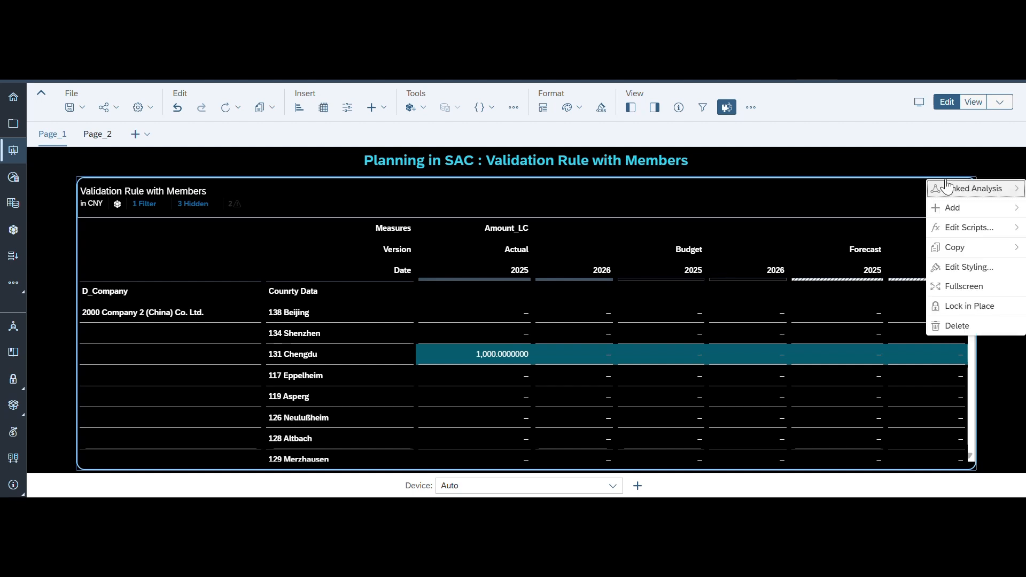
left_click(874, 210)
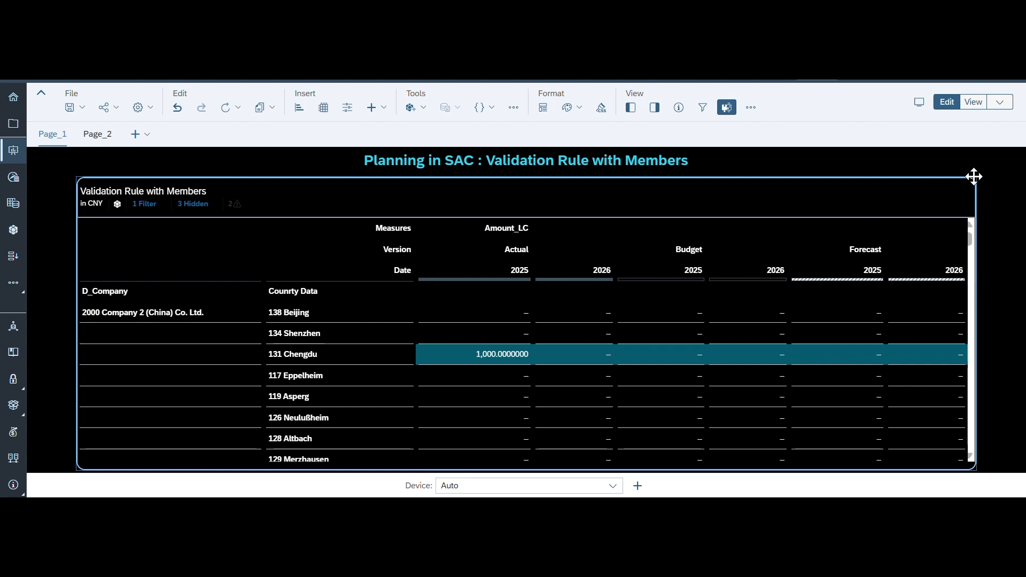
left_click(73, 107)
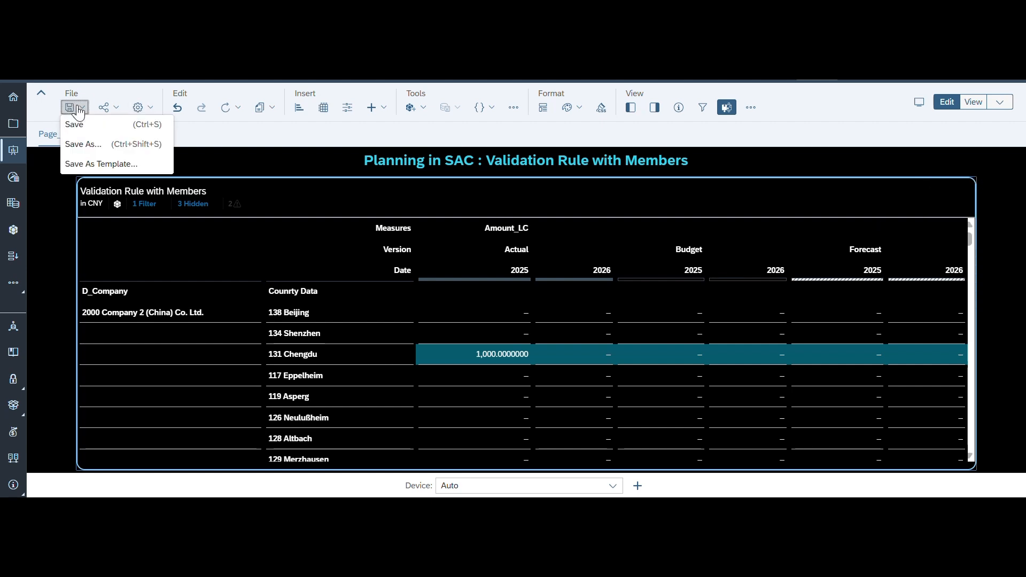
left_click(77, 125)
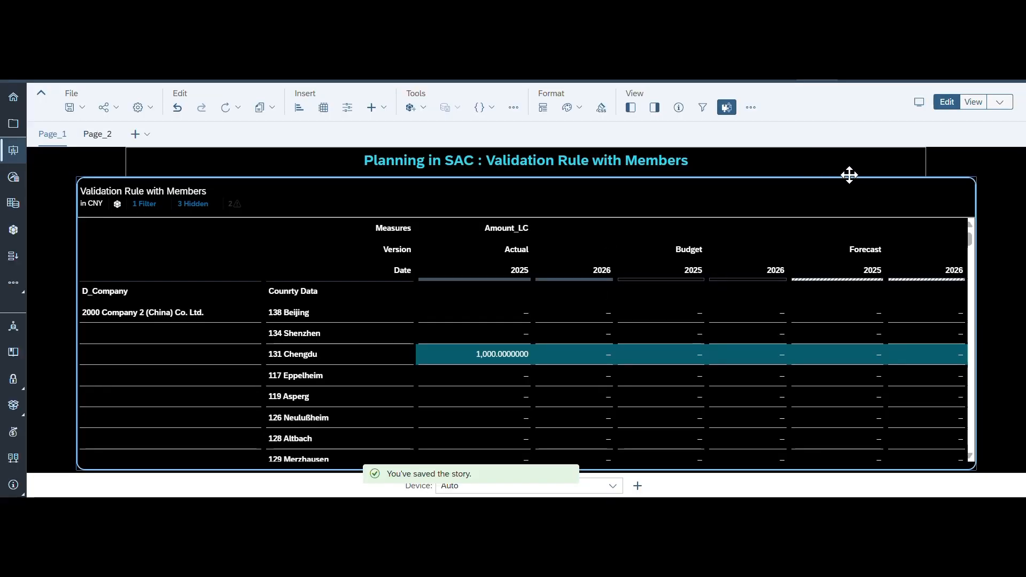
right_click(971, 185)
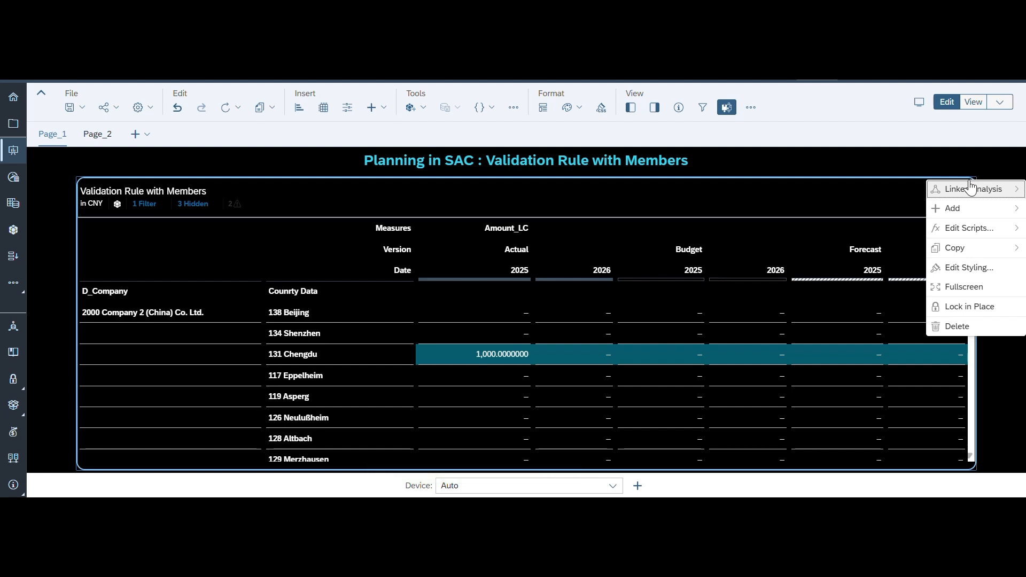
left_click(893, 197)
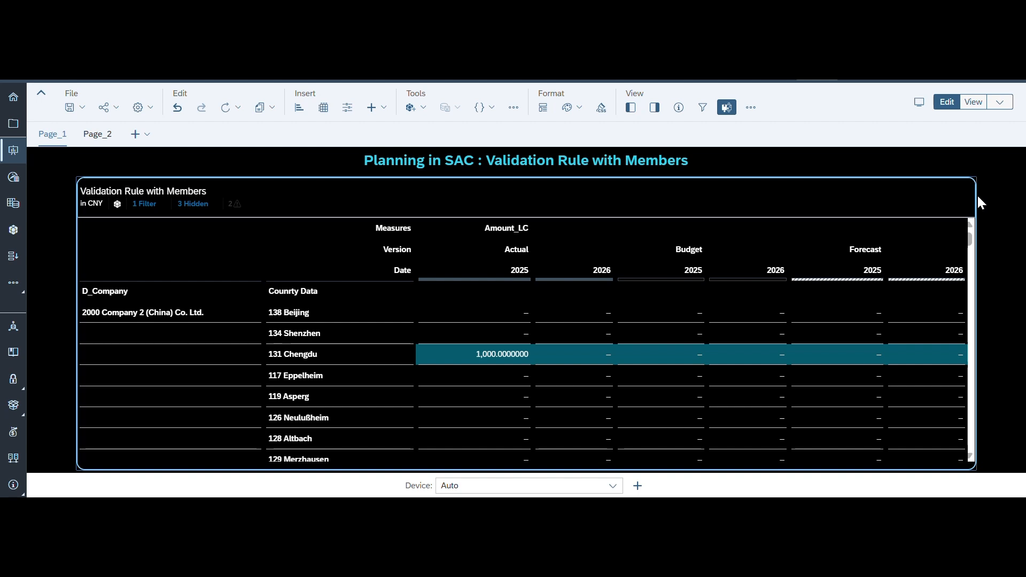
- Turn on the display of Reason for Unplannable Data for the Validation Rule with Members table
left_click(631, 108)
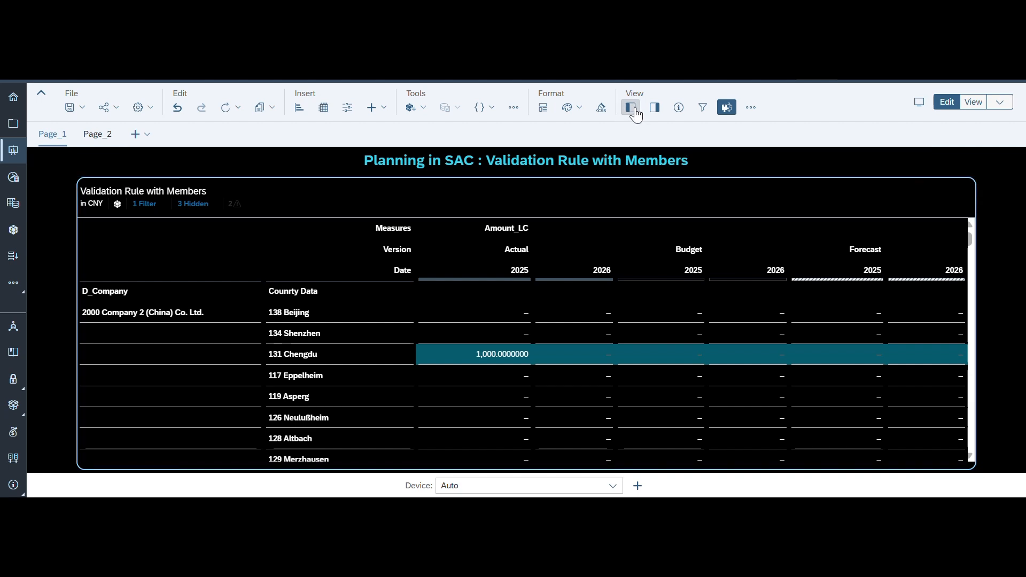
left_click(253, 178)
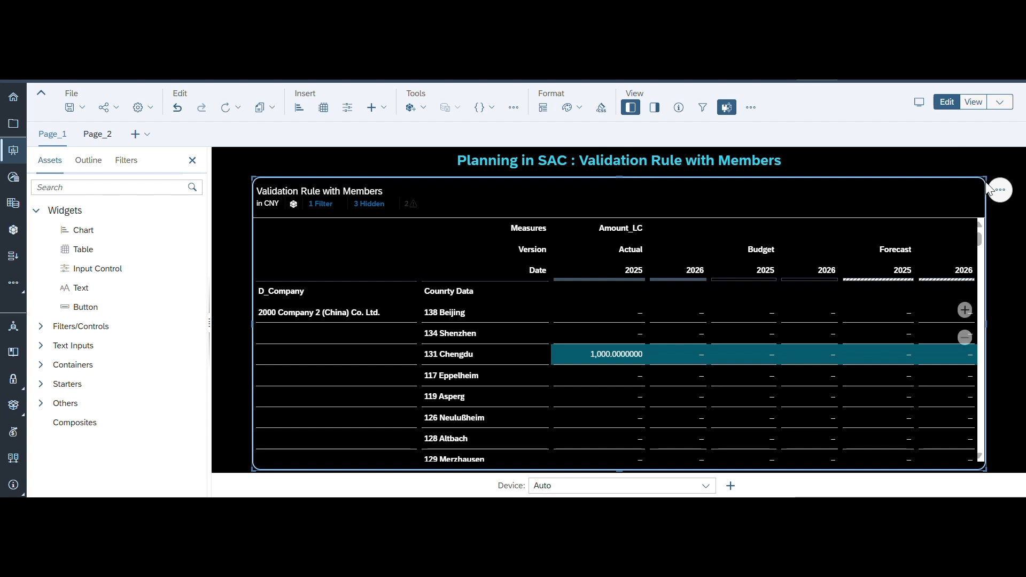
left_click(1000, 191)
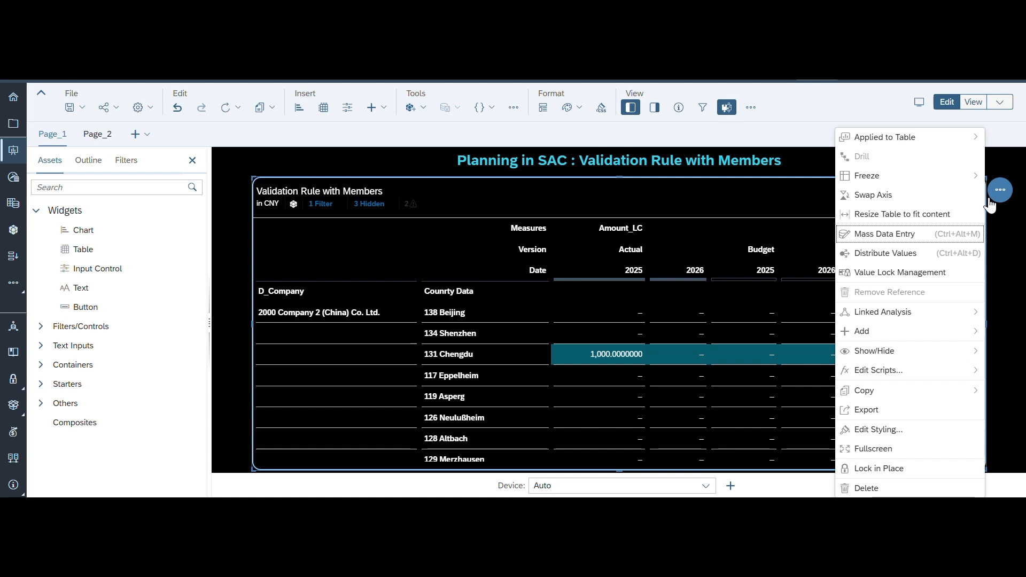
mouse_move(886, 357)
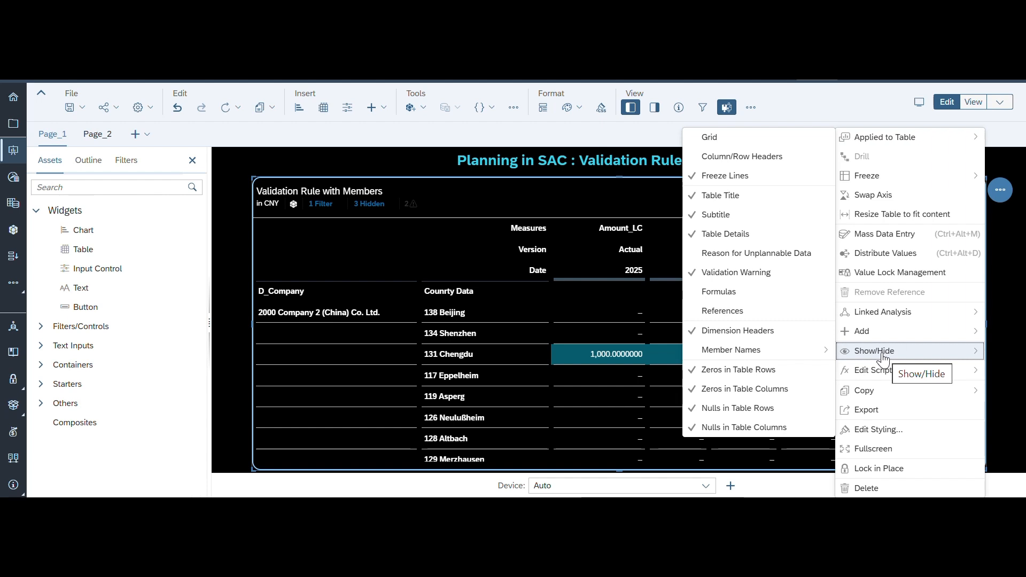
left_click(720, 257)
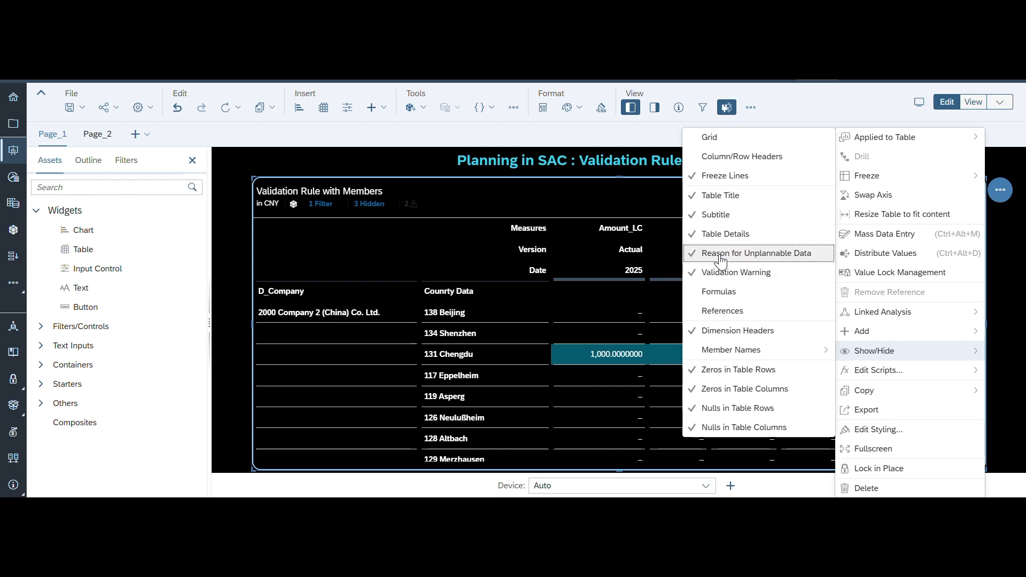
left_click(568, 197)
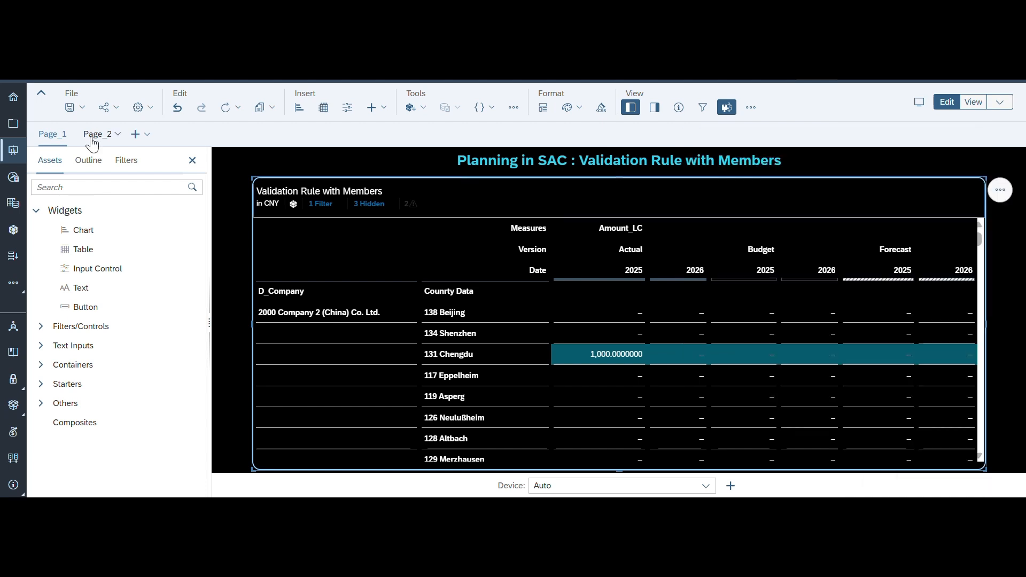
- Save the story with the changed table display option and close the assets list
left_click(82, 107)
left_click(78, 123)
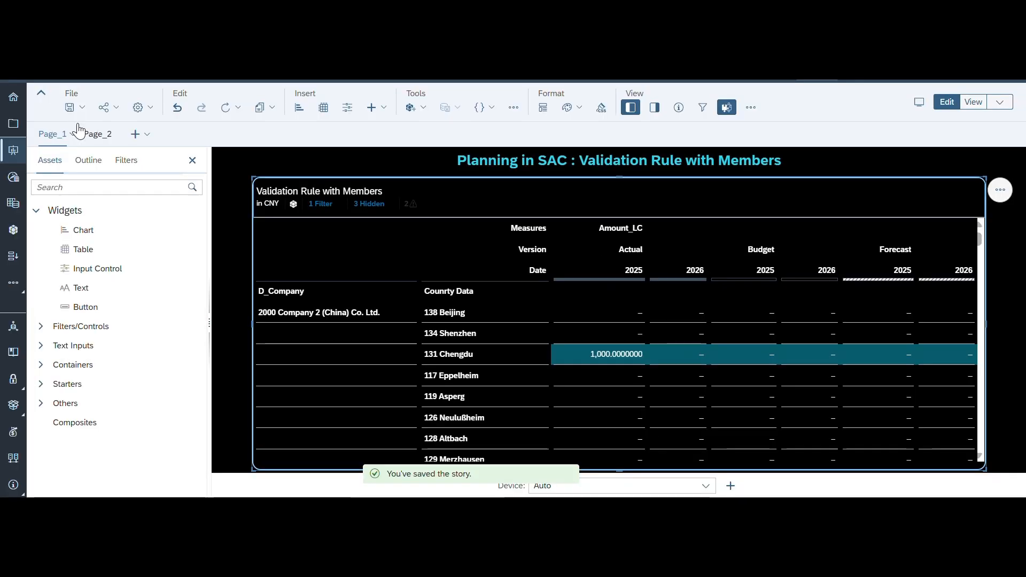
left_click(192, 160)
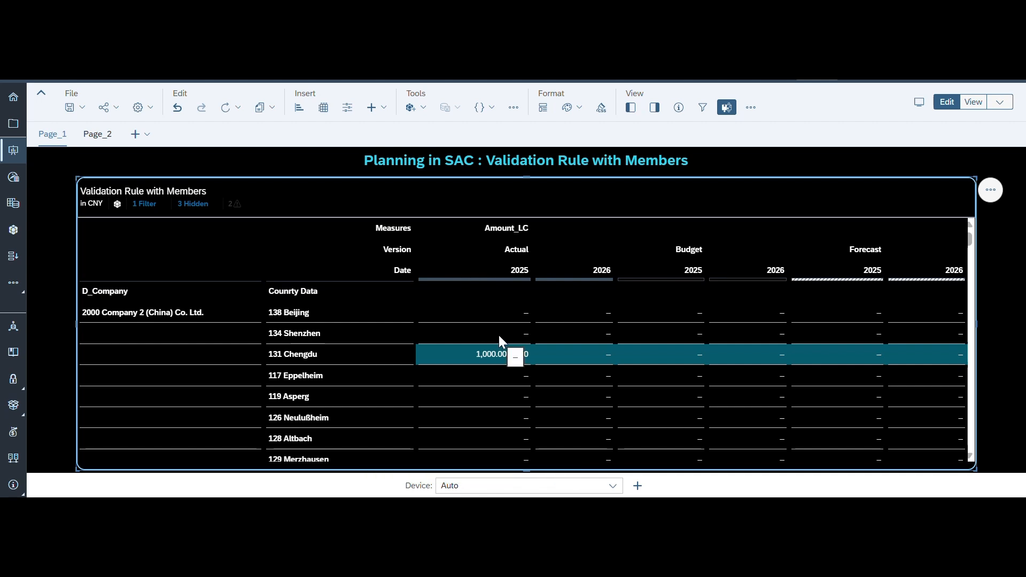
- Put the story in view mode and check why Beijing's Actual 2025 and 2026 cells and Eppelheim's Actual 2025 cell are unplannable
left_click(974, 102)
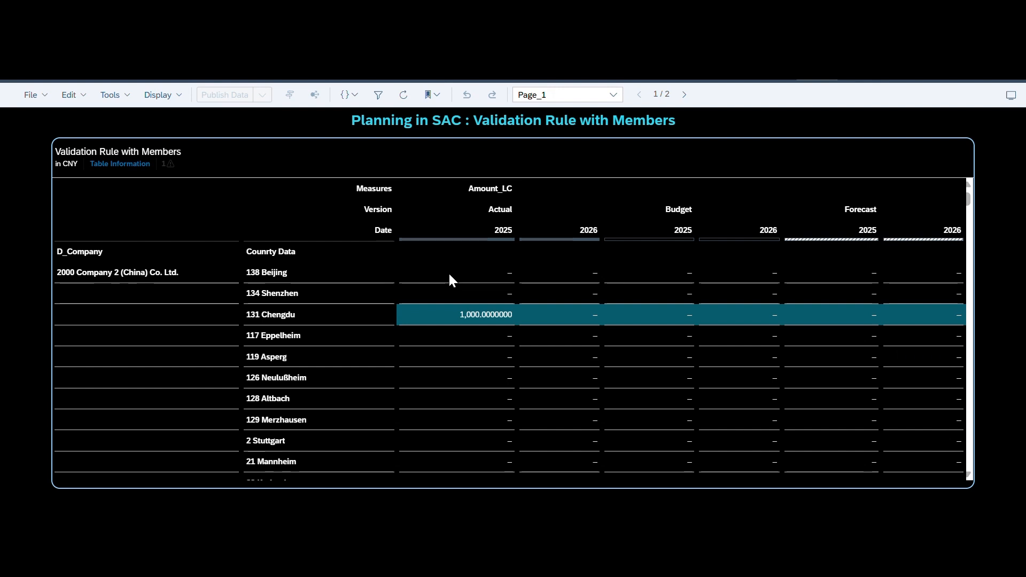
left_click(449, 277)
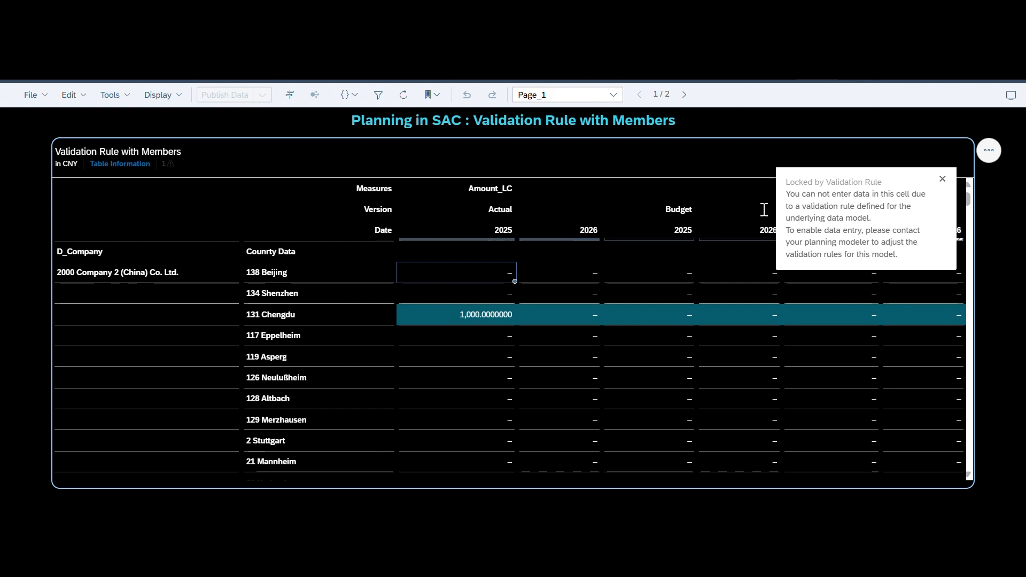
left_click(557, 279)
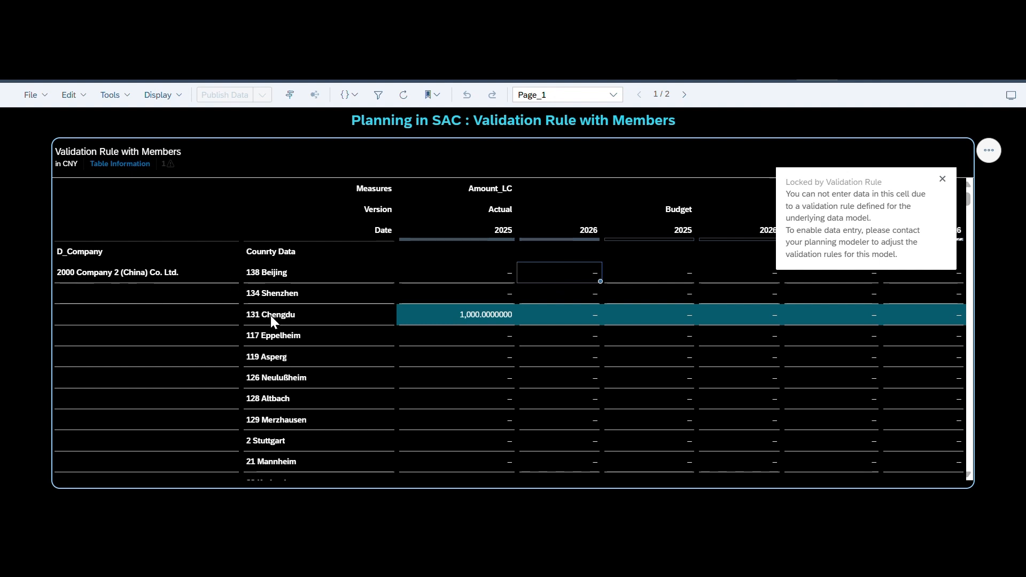
left_click(444, 337)
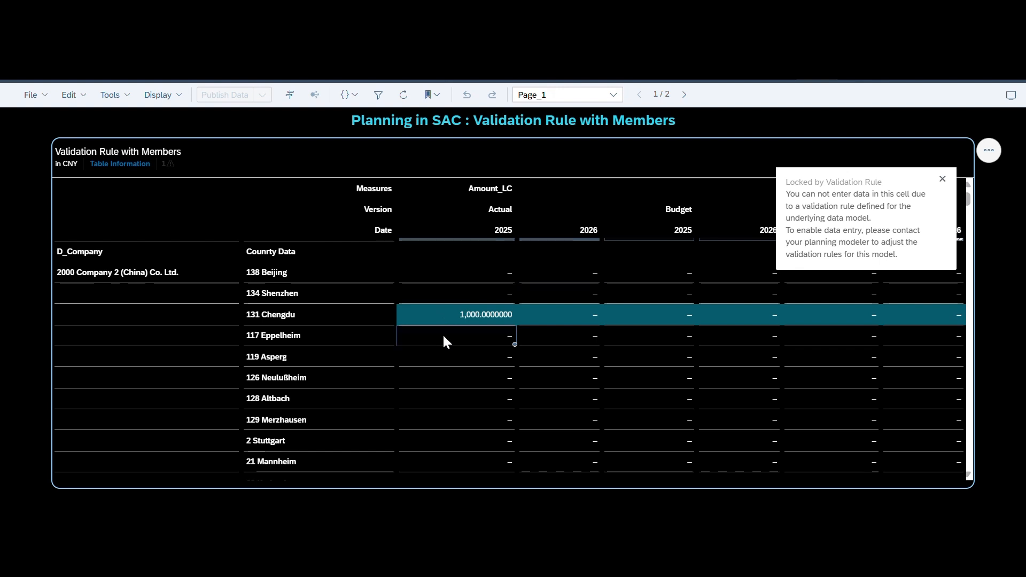
left_click(944, 180)
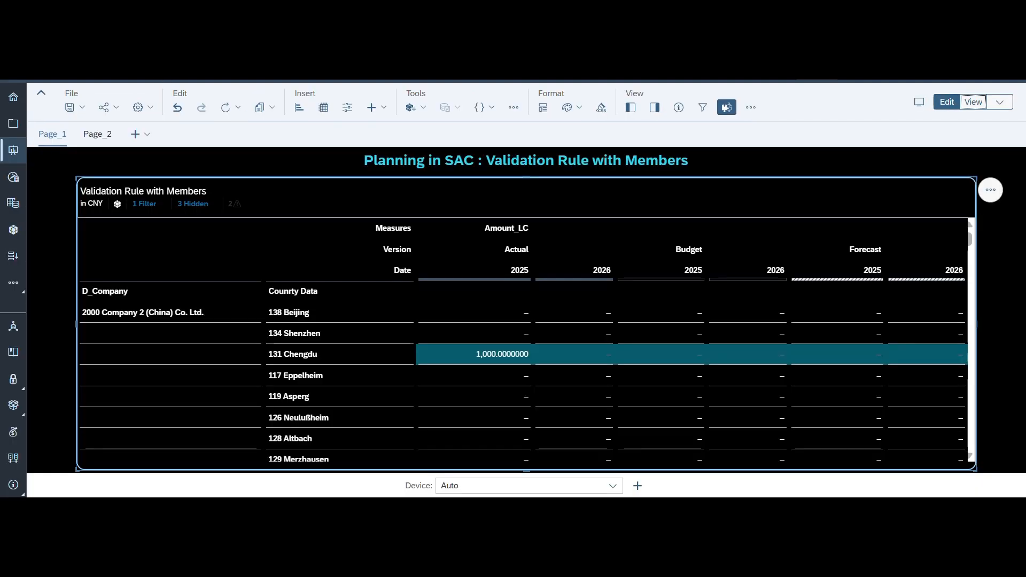
- Find the India tech rows in the story table and look up its allowed location in the RuleMembersCompany_Location rule
scroll(450, 368, "down", 5)
scroll(450, 369, "down", 10)
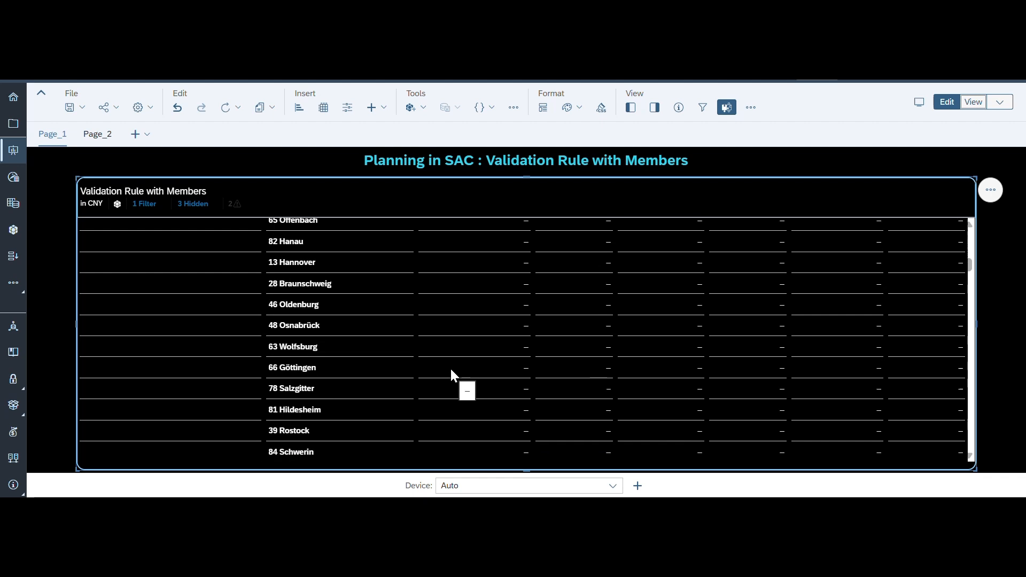
scroll(451, 372, "down", 10)
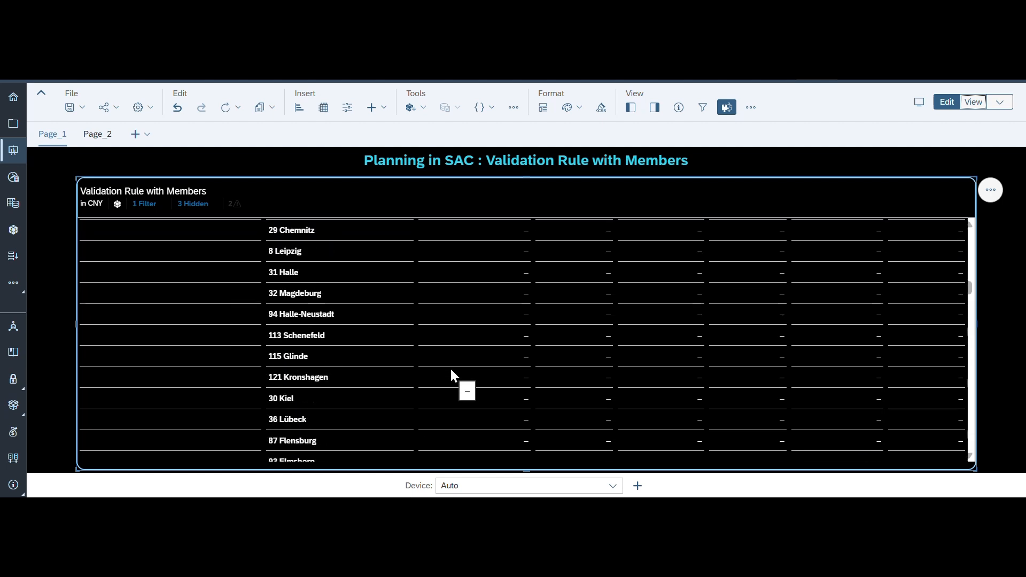
scroll(450, 367, "up", 3)
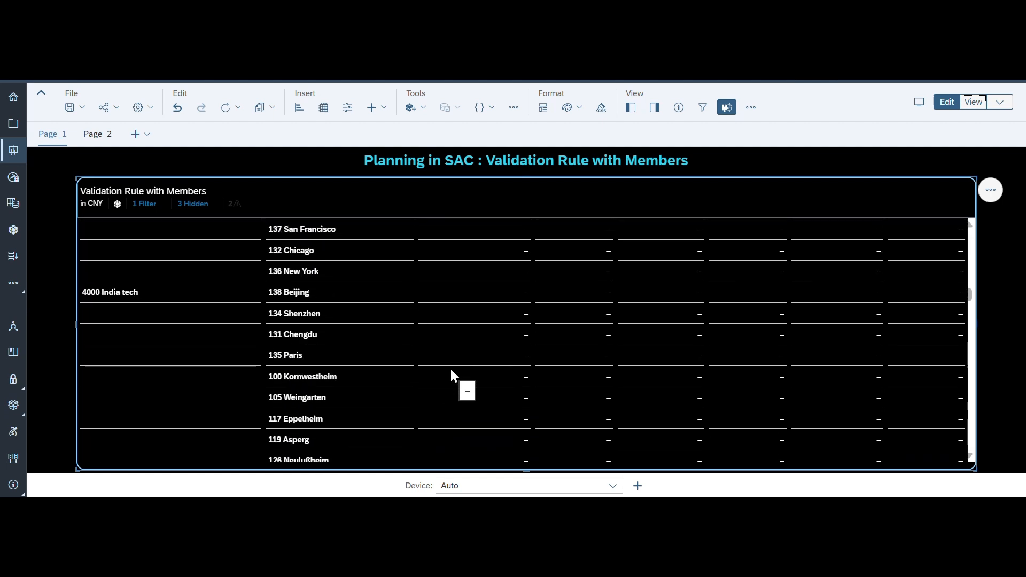
scroll(383, 358, "down", 1)
scroll(396, 358, "down", 3)
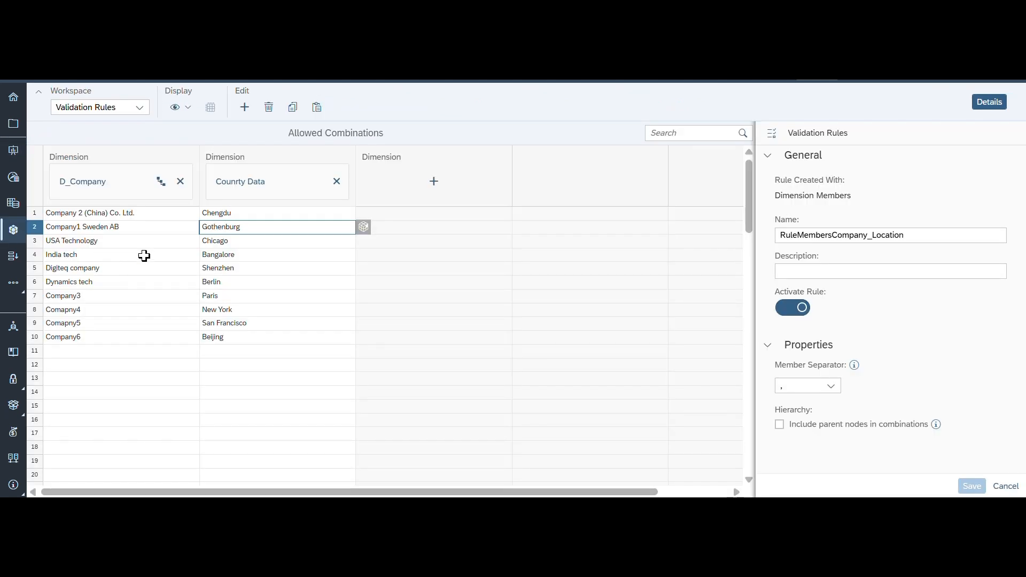
left_click(145, 256)
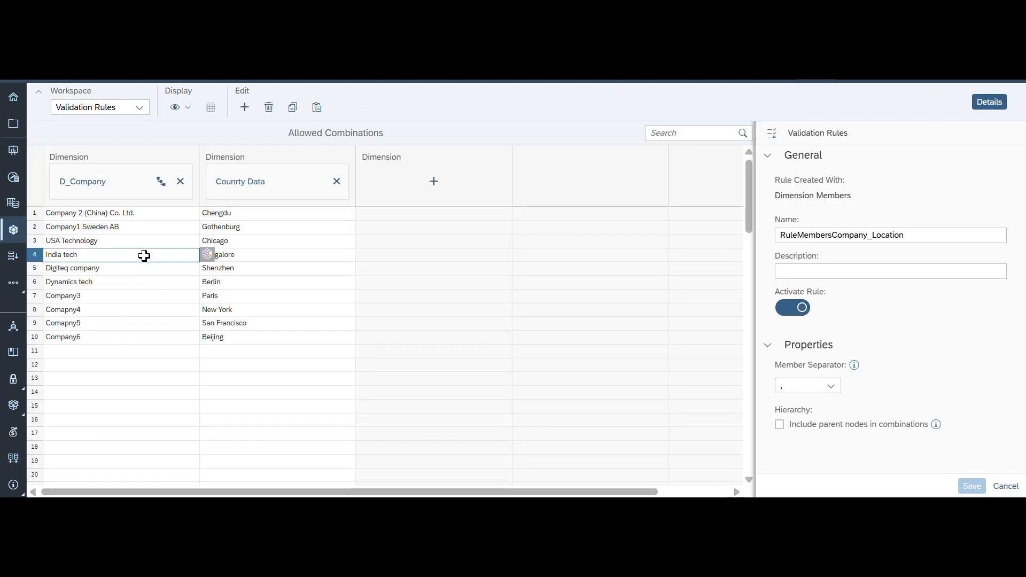
left_click(246, 257)
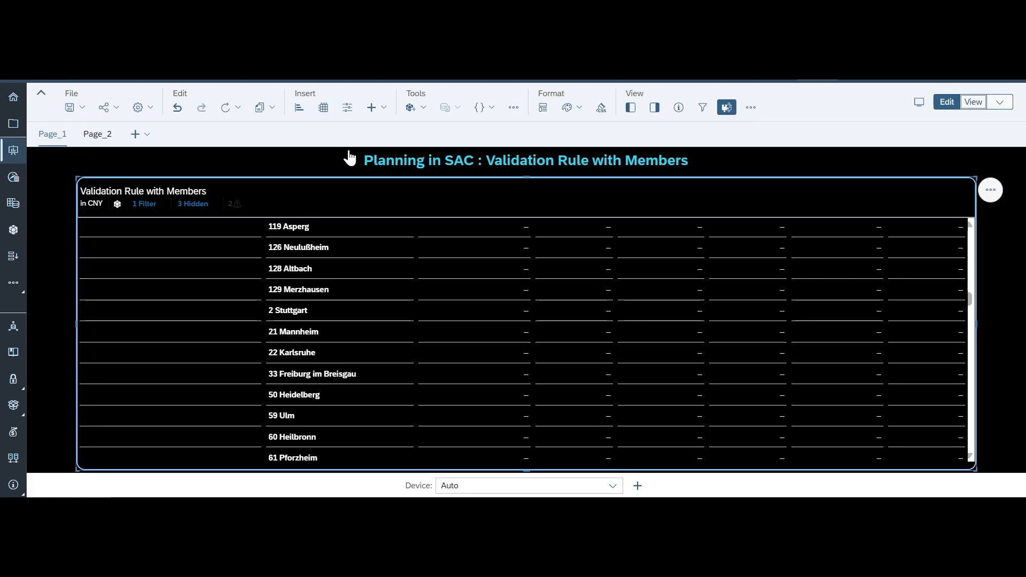
- Enter 6000 for India tech's 133 Bangalore location under Actual 2025 in the Validation Rule with Members table
scroll(410, 435, "down", 10)
scroll(411, 440, "down", 10)
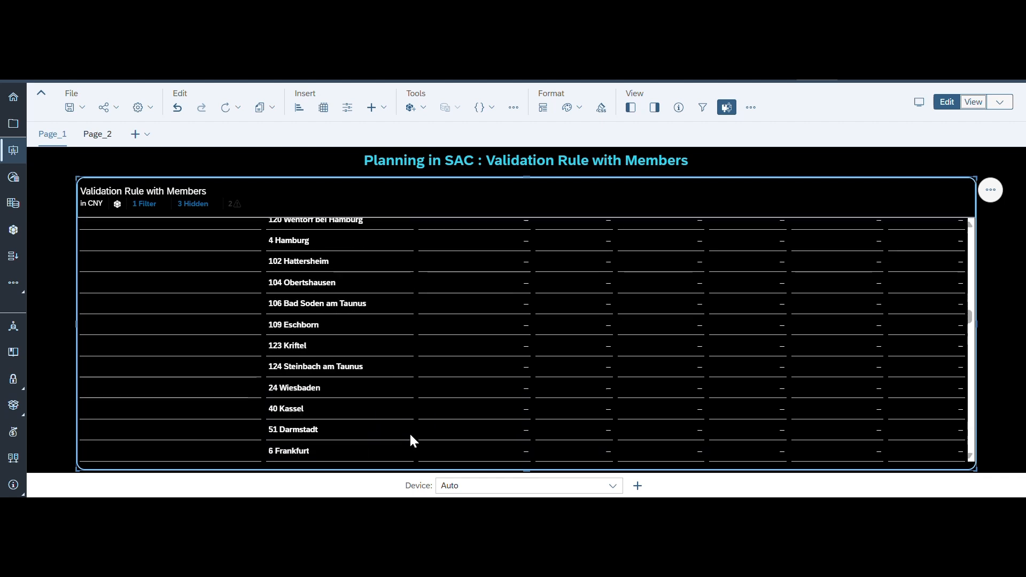
scroll(410, 440, "down", 10)
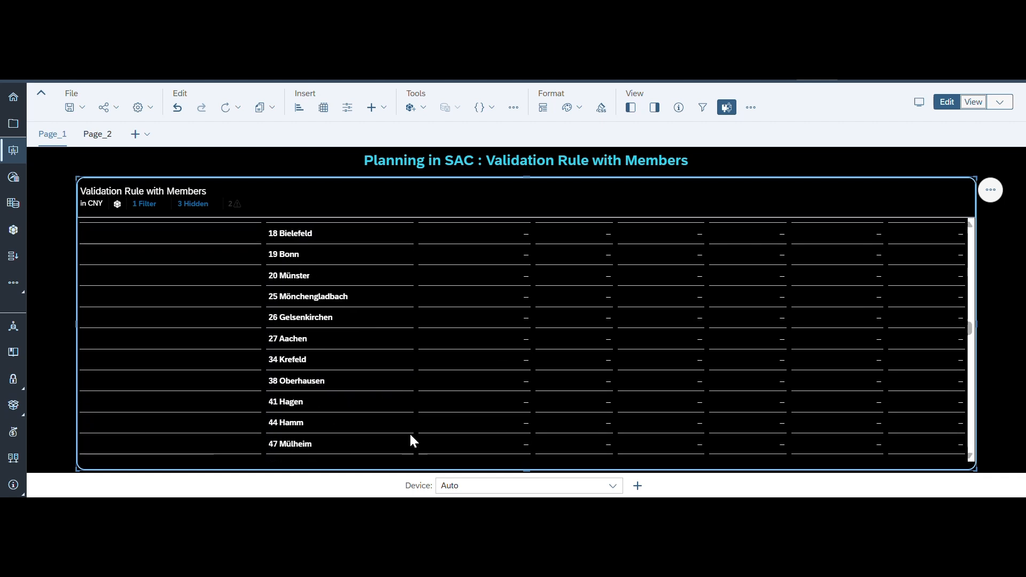
scroll(410, 440, "down", 10)
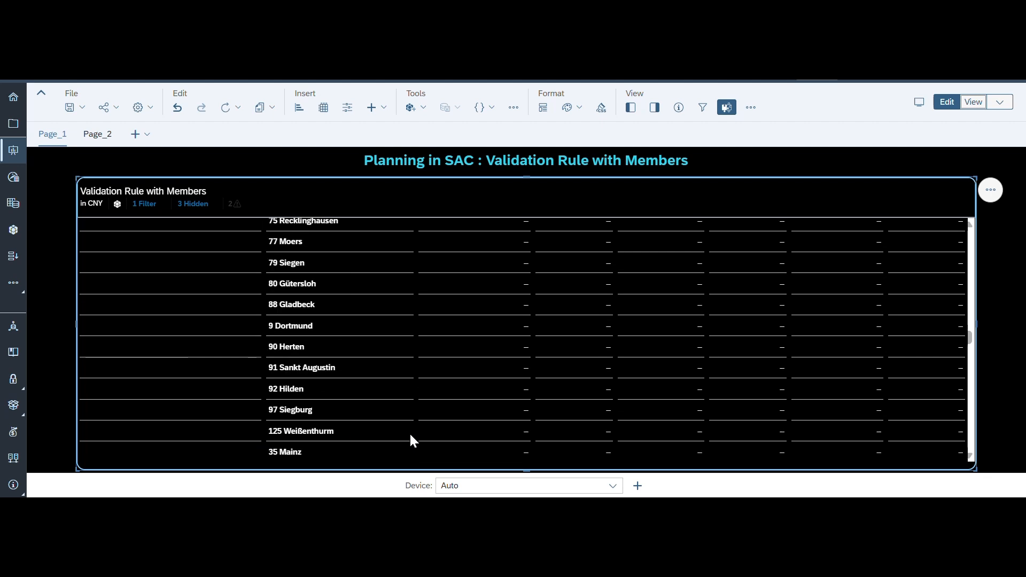
scroll(410, 432, "down", 10)
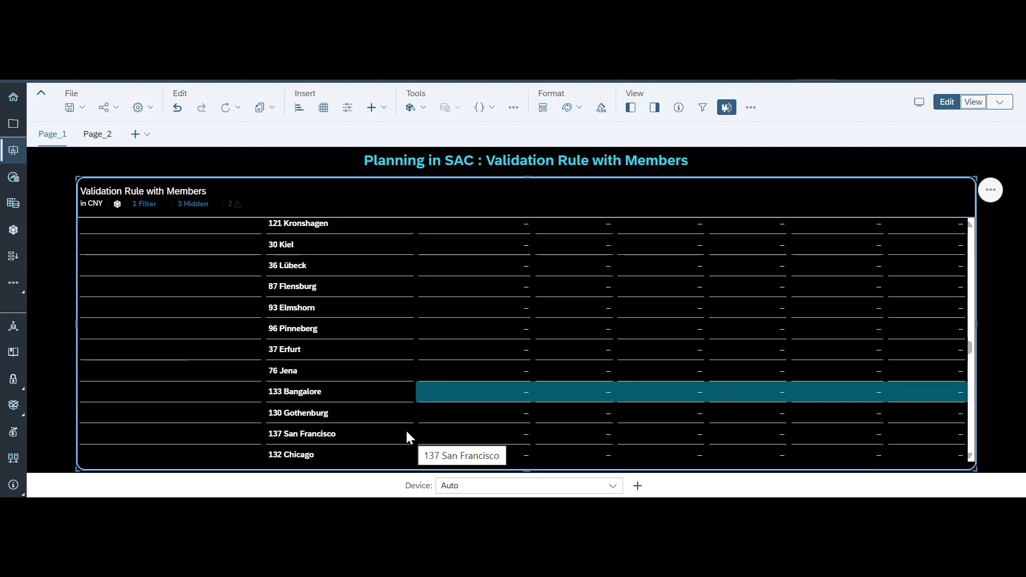
left_click(350, 396)
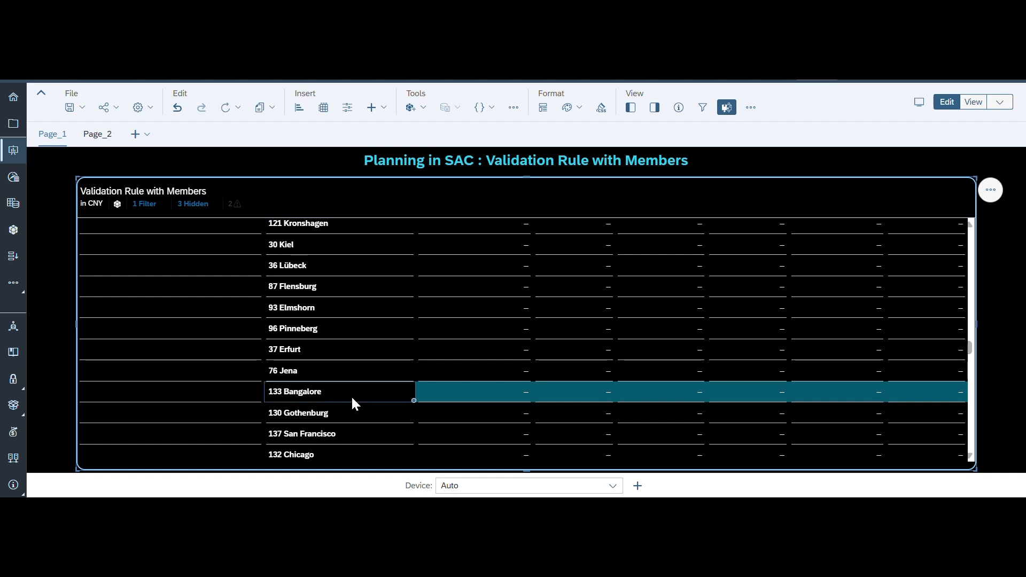
left_click(457, 393)
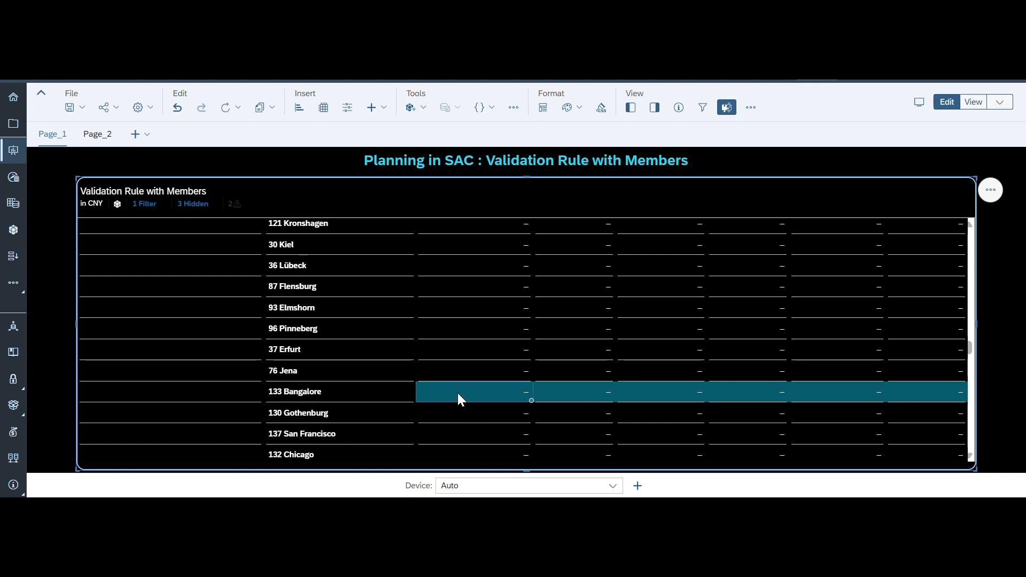
type("6,")
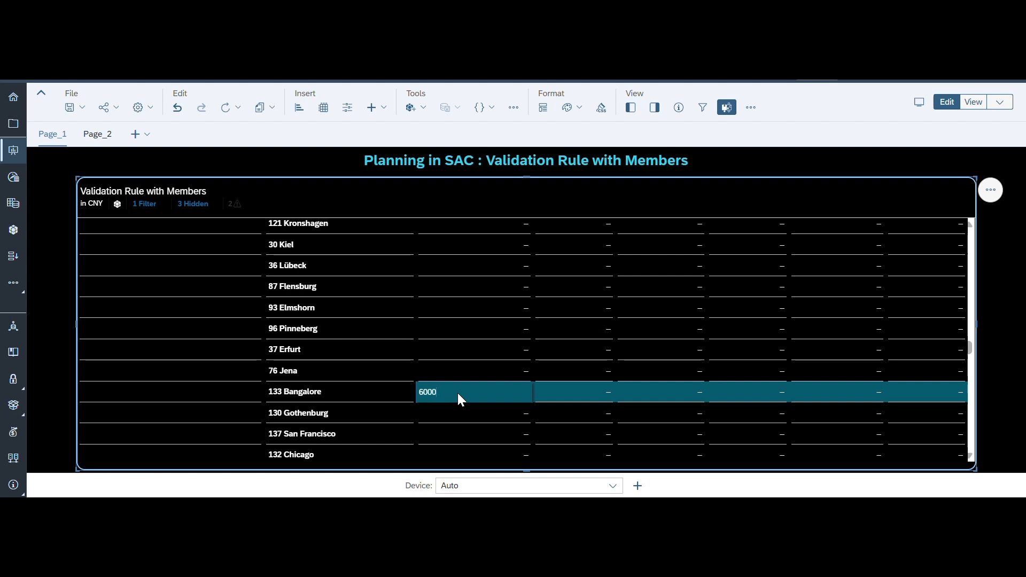
type("000")
key("Return")
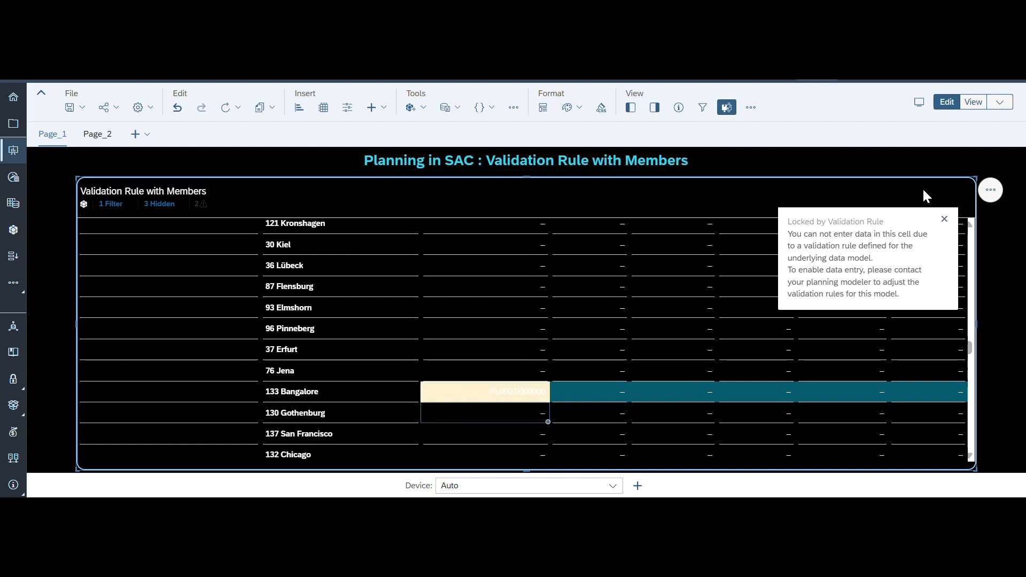
- Put the story in view mode, check the Bangalore entry in the table, and publish the data changes
left_click(976, 102)
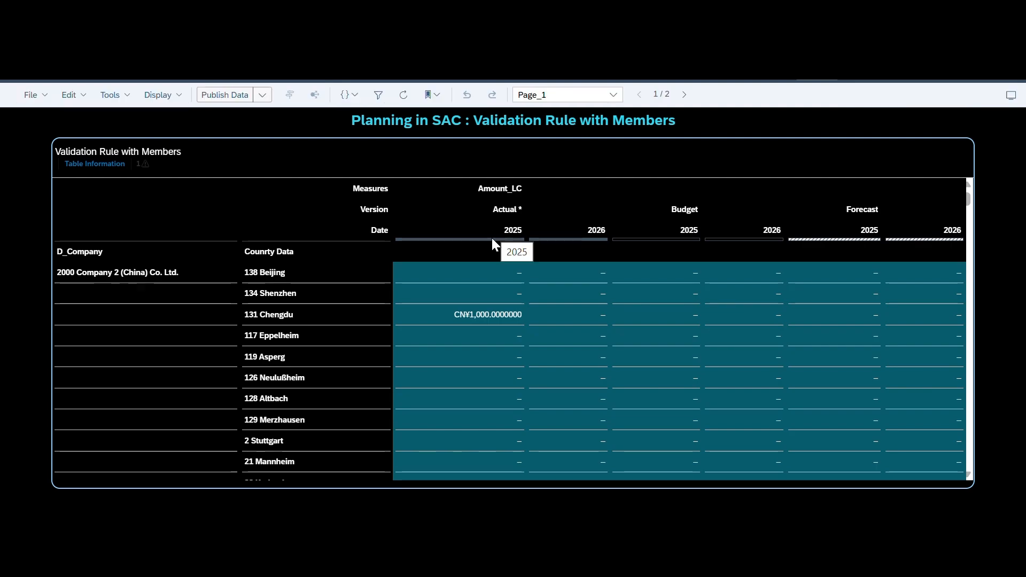
scroll(453, 338, "down", 20)
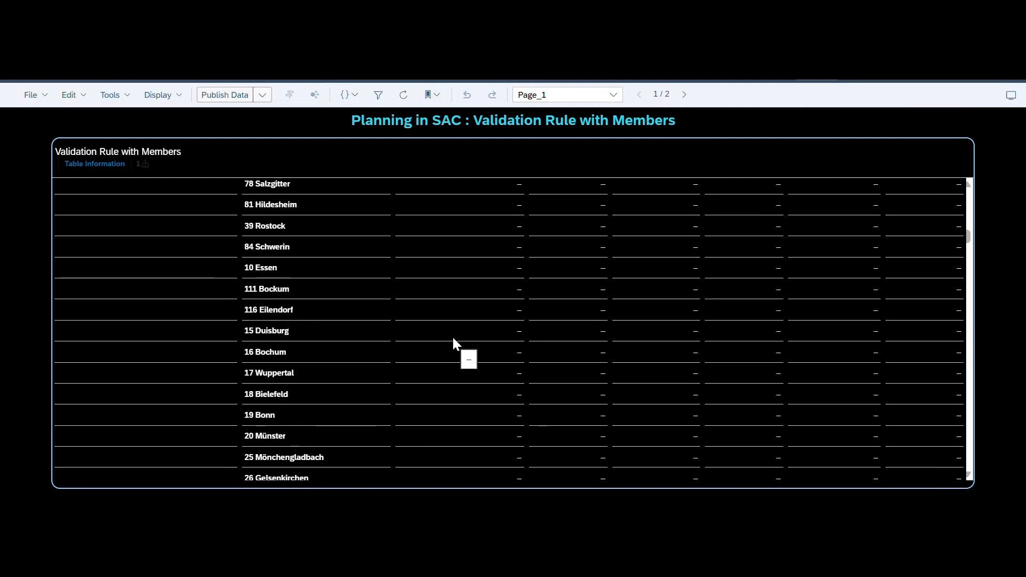
scroll(453, 338, "down", 20)
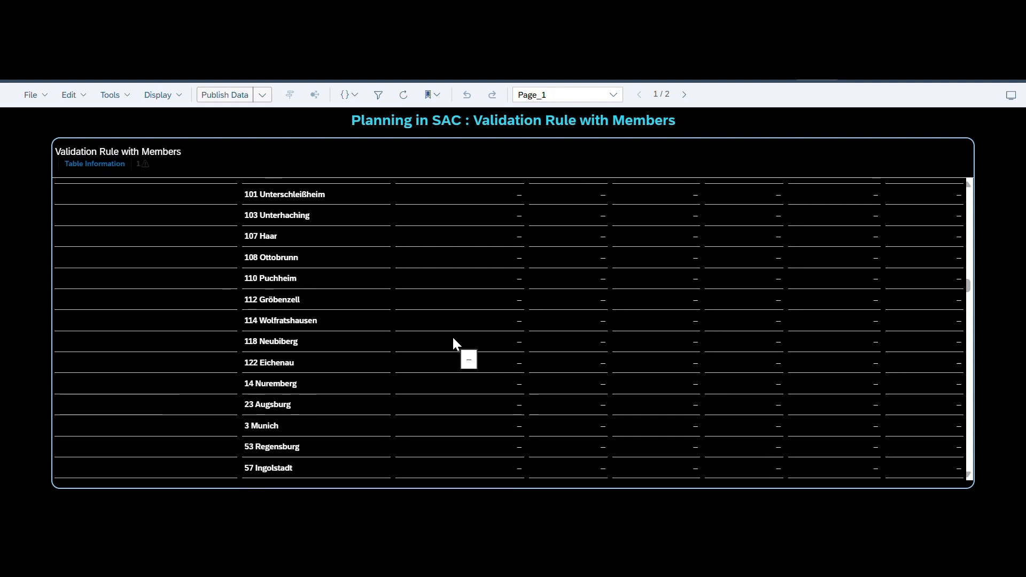
scroll(453, 338, "down", 20)
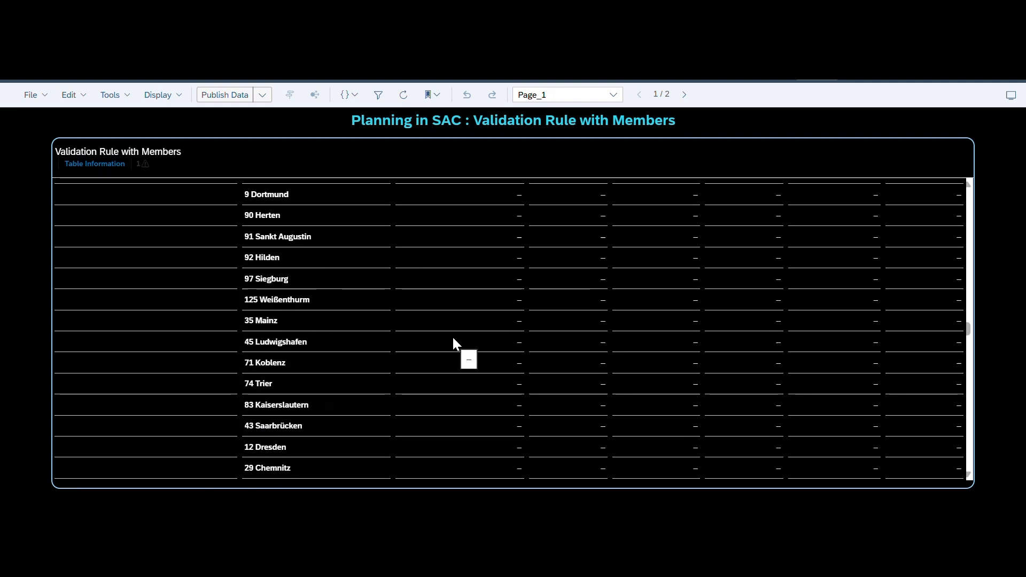
scroll(454, 338, "down", 5)
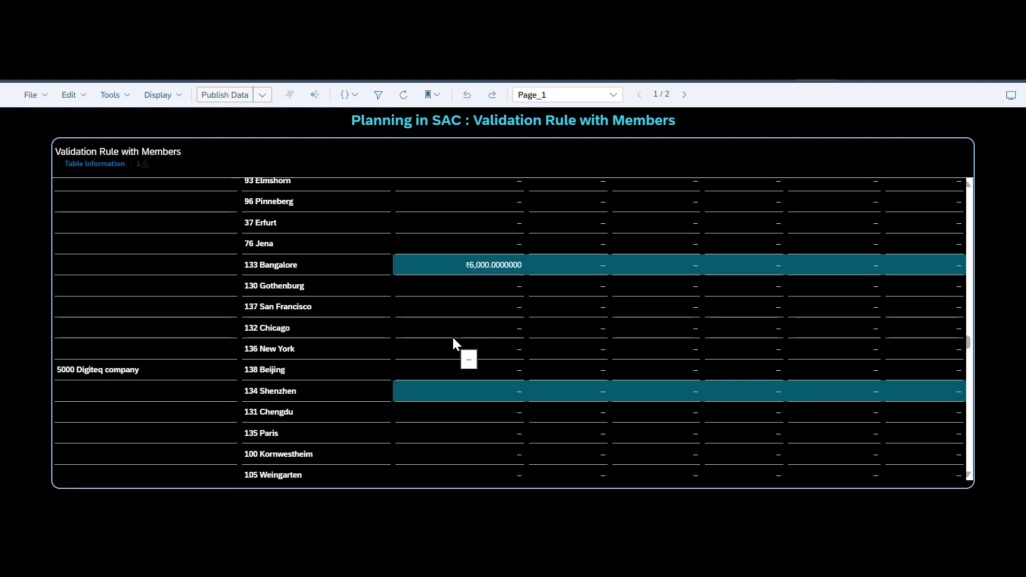
left_click(226, 97)
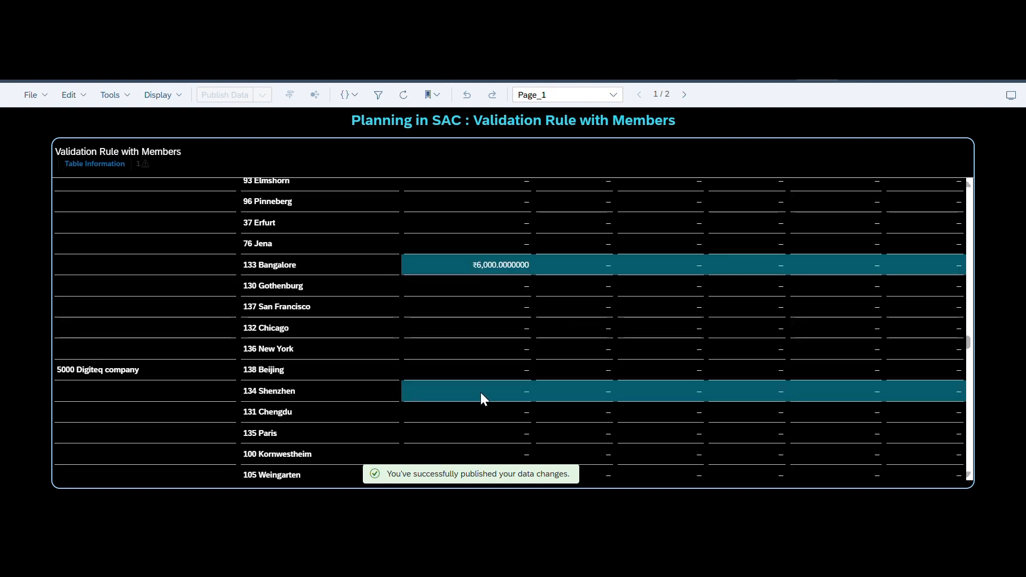
- Enter 90000 for Digiteq company's 134 Shenzhen location under Actual 2025, publish the change, and dismiss the validation rule notice
double_click(481, 396)
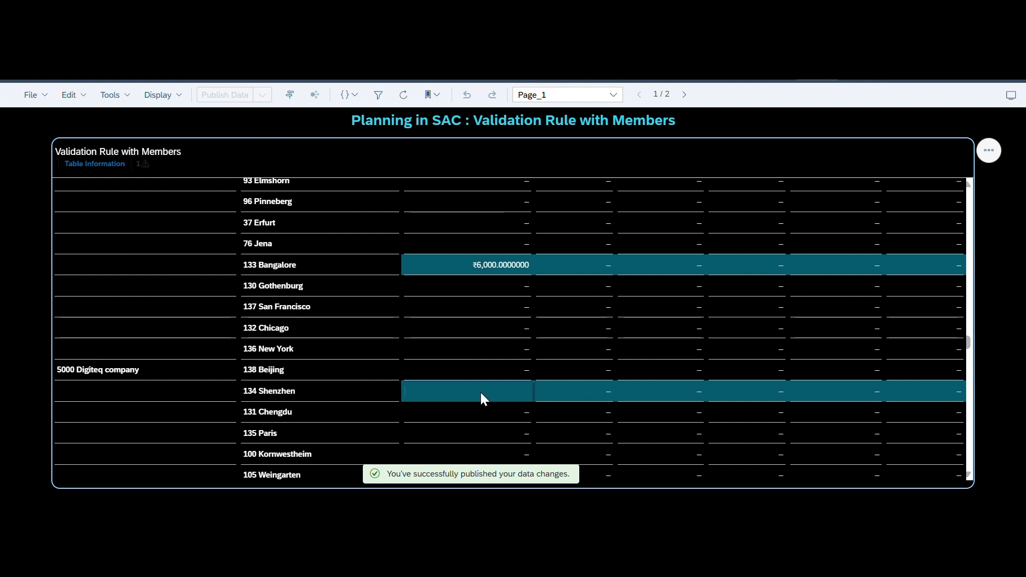
type("90000")
key("Return")
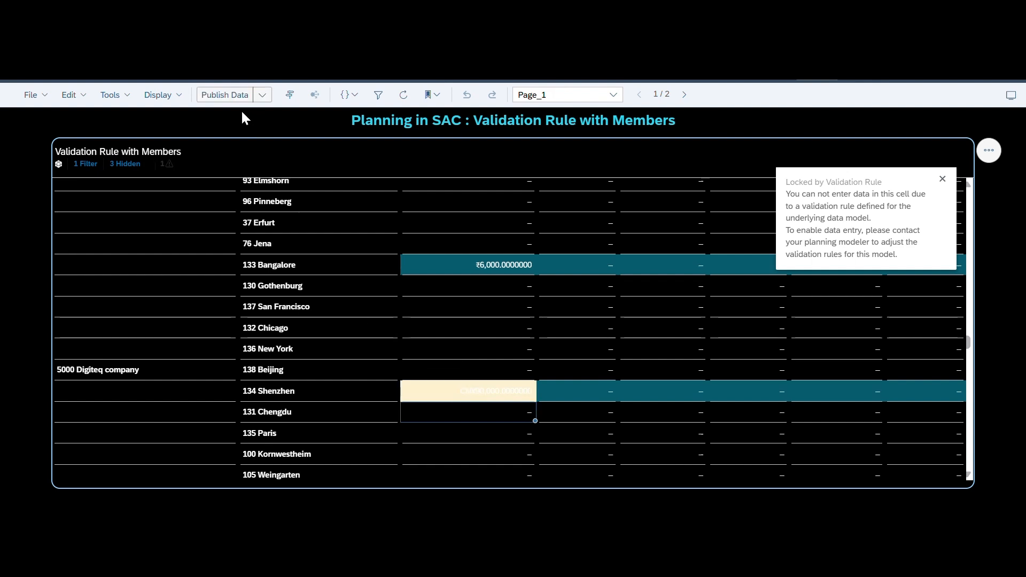
left_click(226, 94)
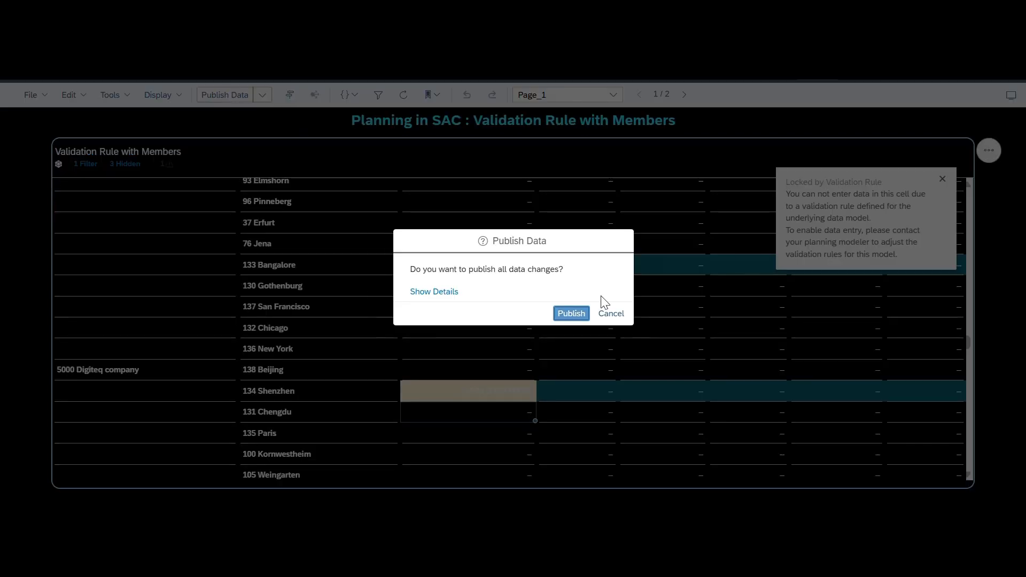
left_click(571, 314)
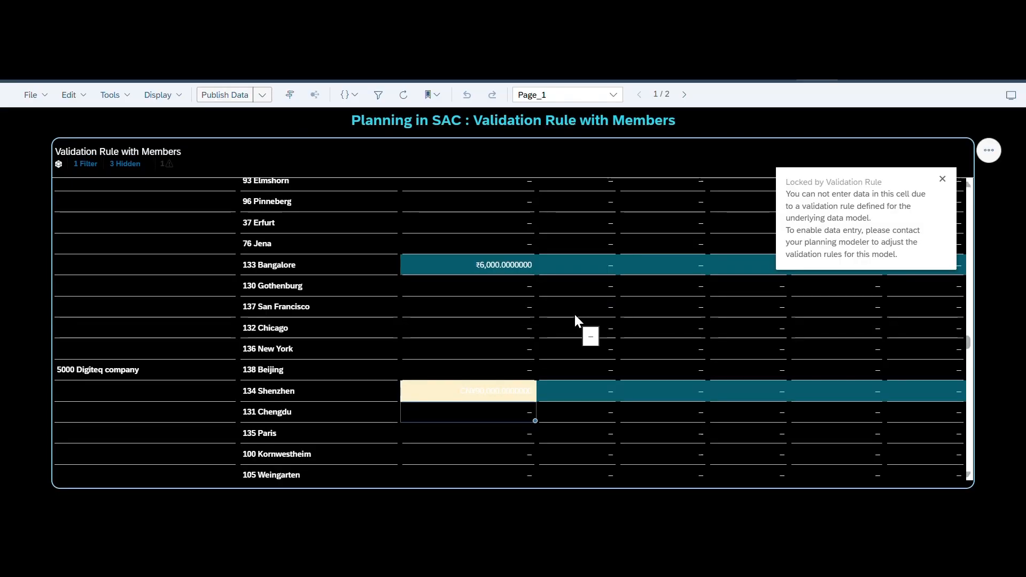
left_click(943, 179)
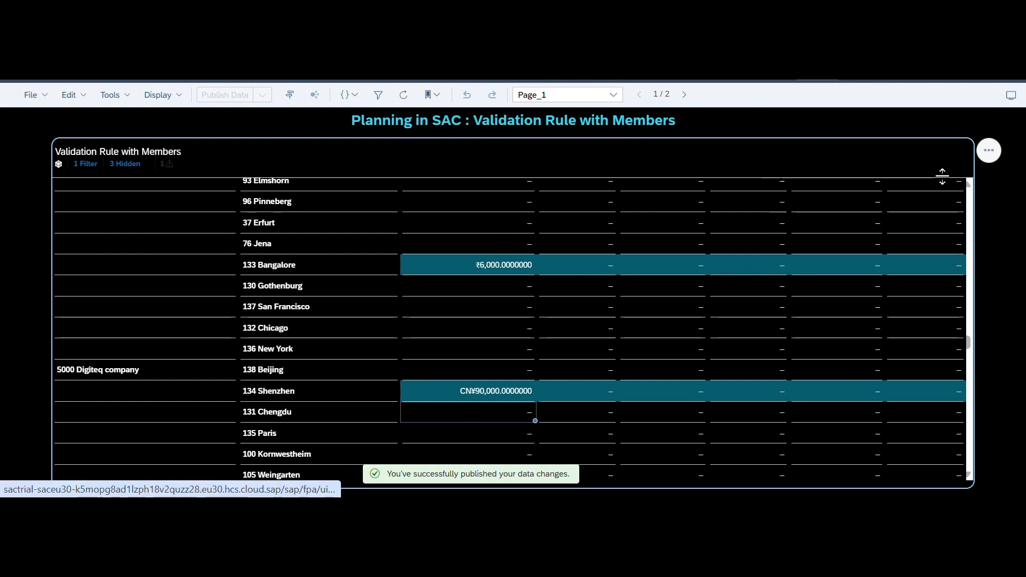
- Enter 6000 for Digiteq company's 134 Shenzhen location under Actual 2026 and publish the data change
left_click(587, 391)
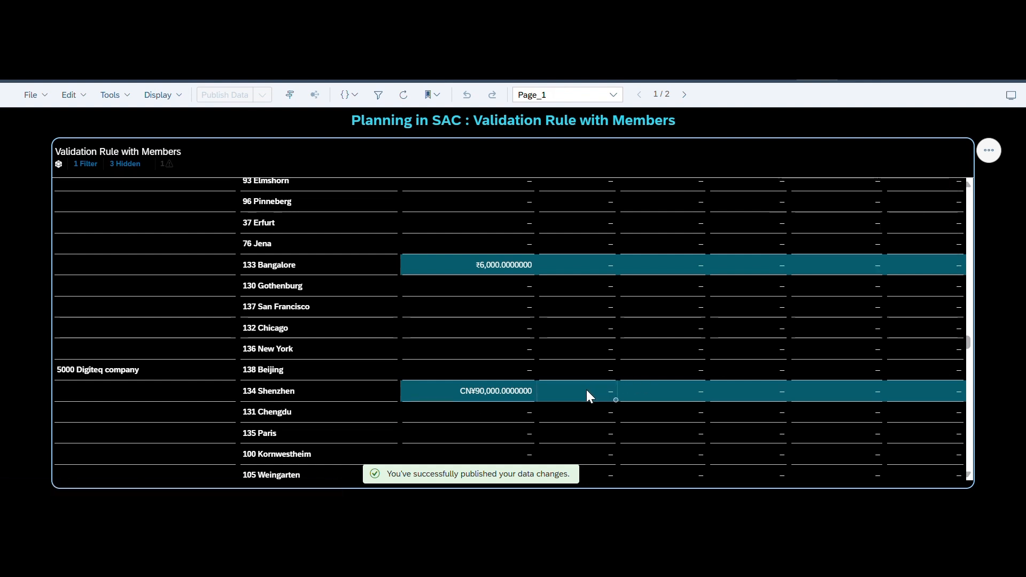
type("6000")
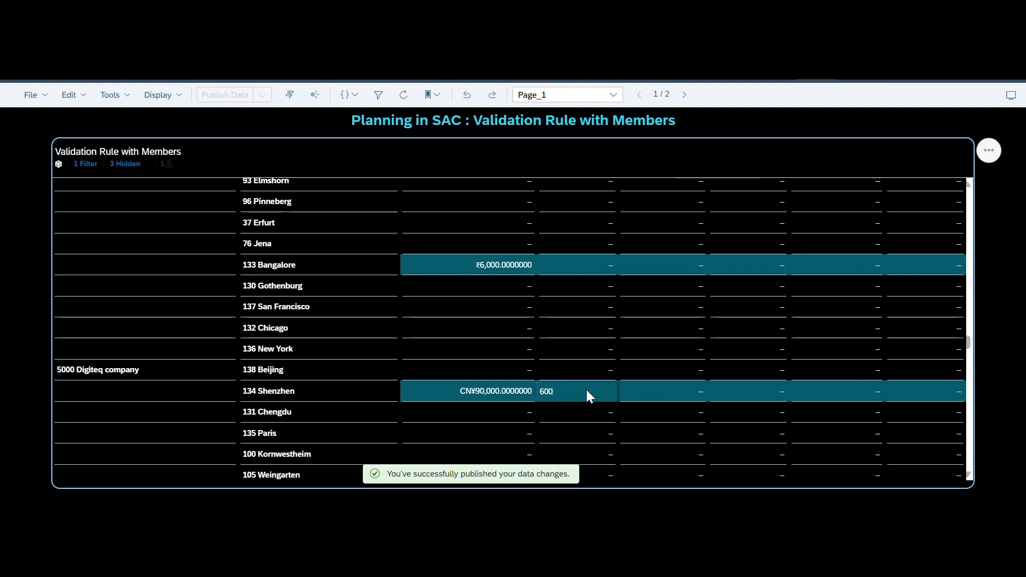
left_click(646, 387)
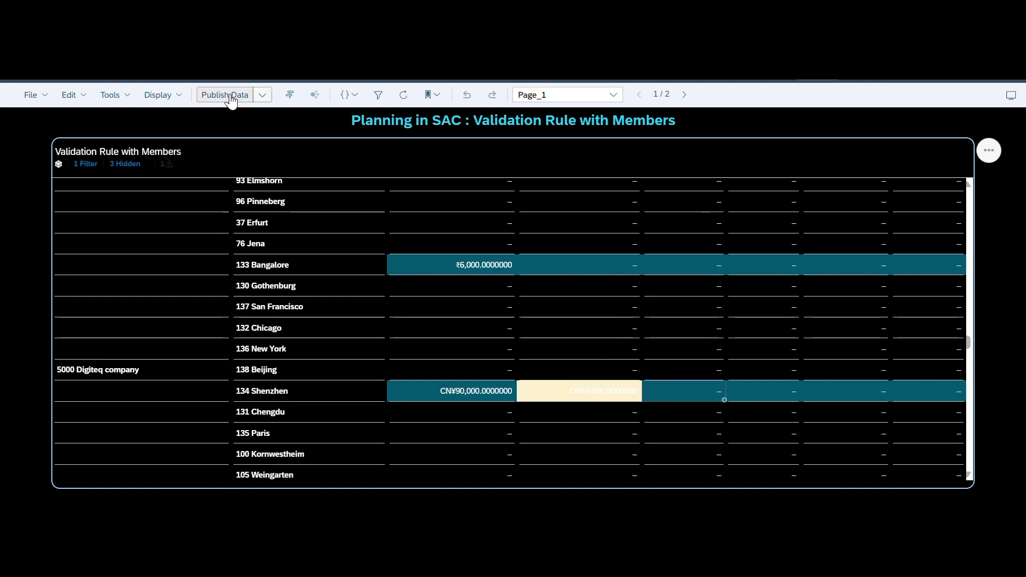
left_click(230, 95)
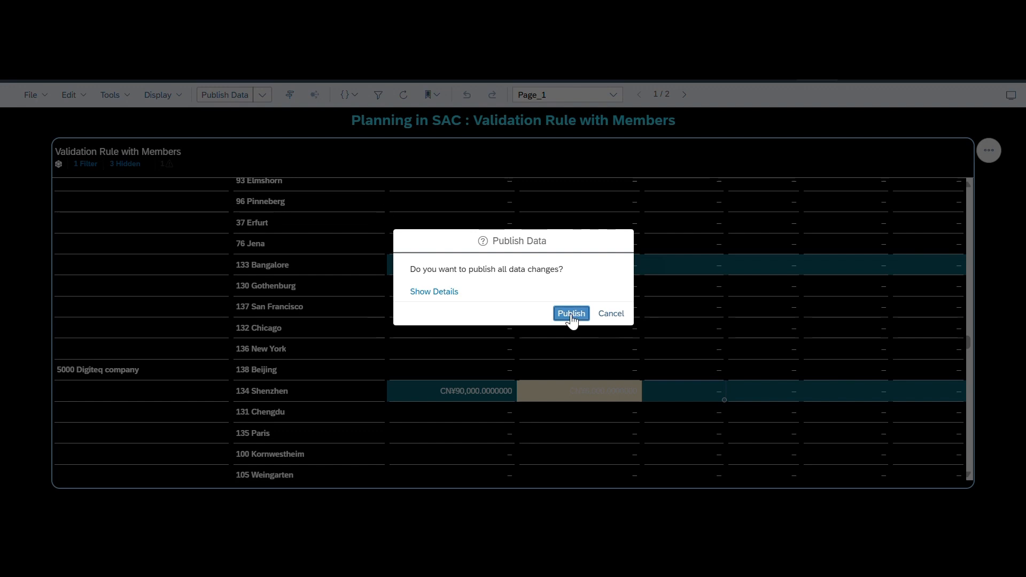
left_click(571, 316)
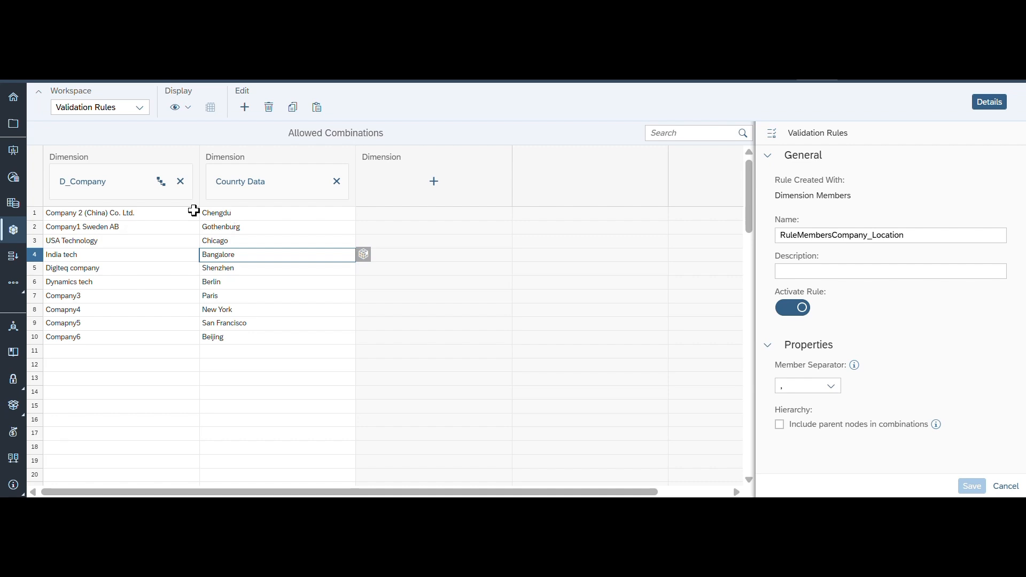
- Look up the location allowed for Company 2 (China) Co. Ltd. in the RuleMembersCompany_Location rule
left_click(100, 212)
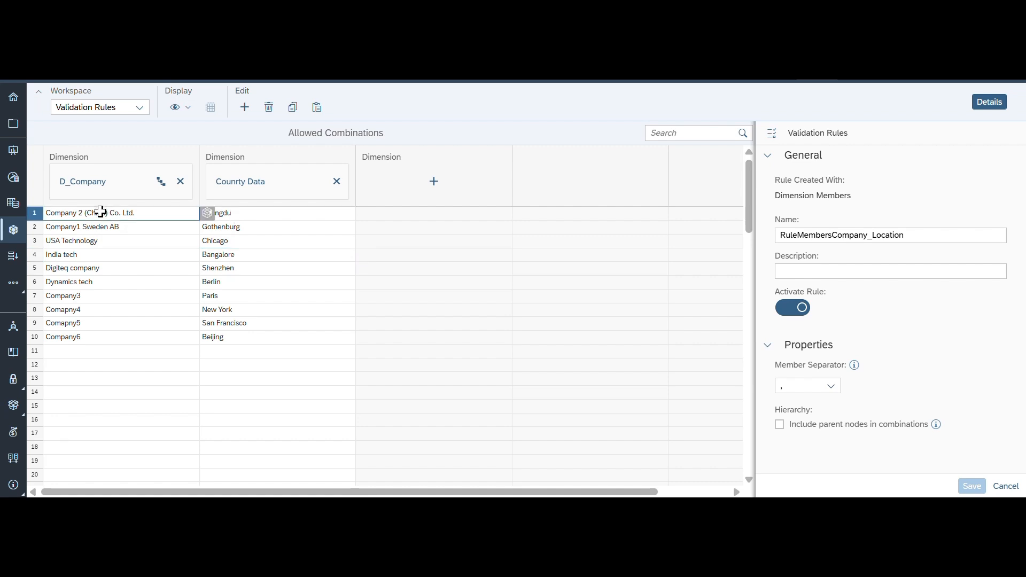
left_click(264, 214)
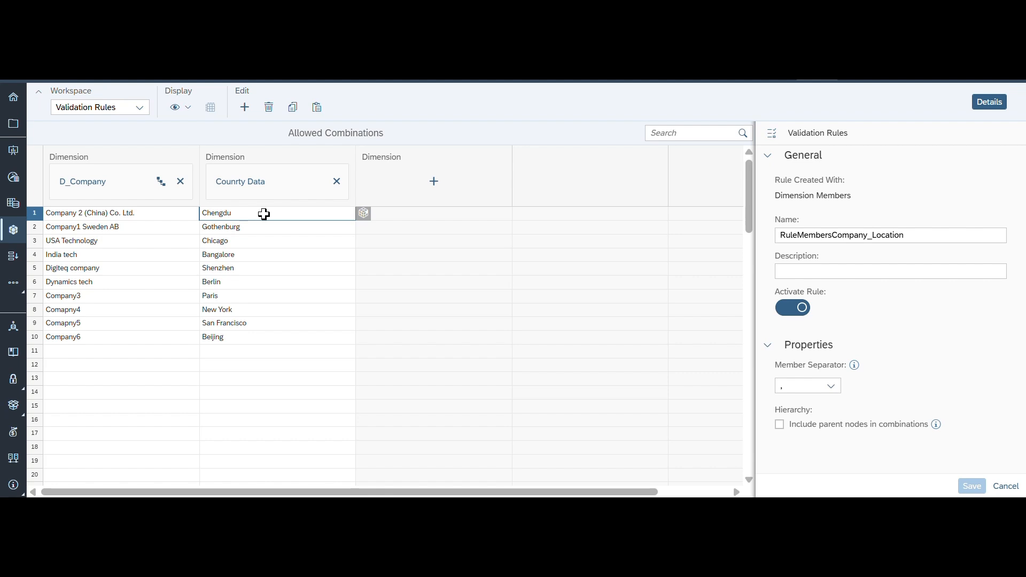